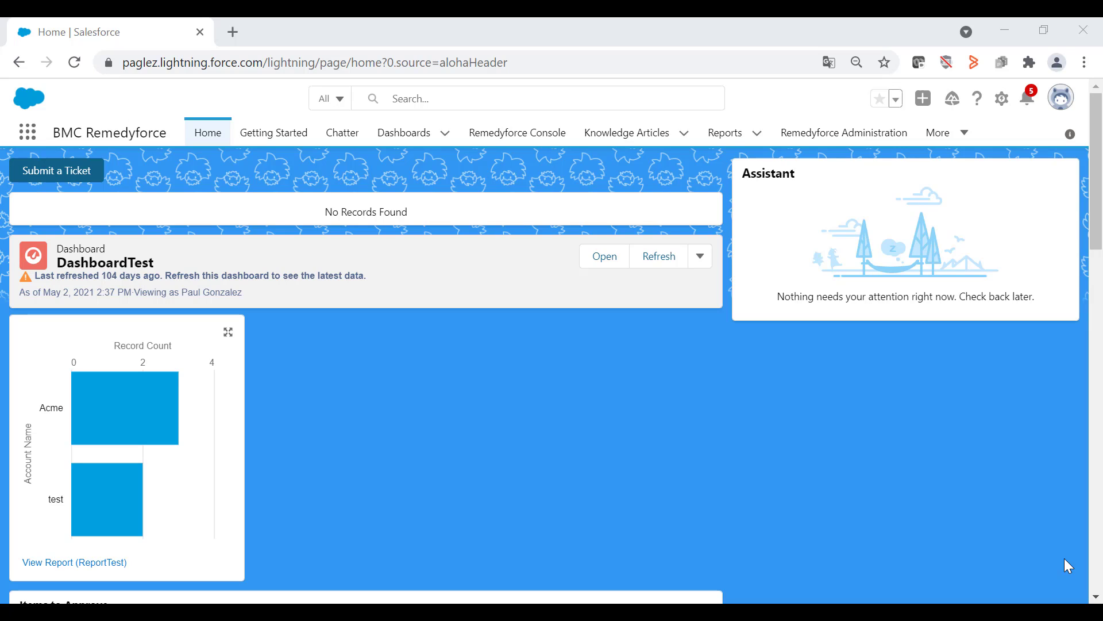
# - From Remedyforce Administration, open General Self Service Settings under Configure Self Service
pyautogui.click(839, 135)
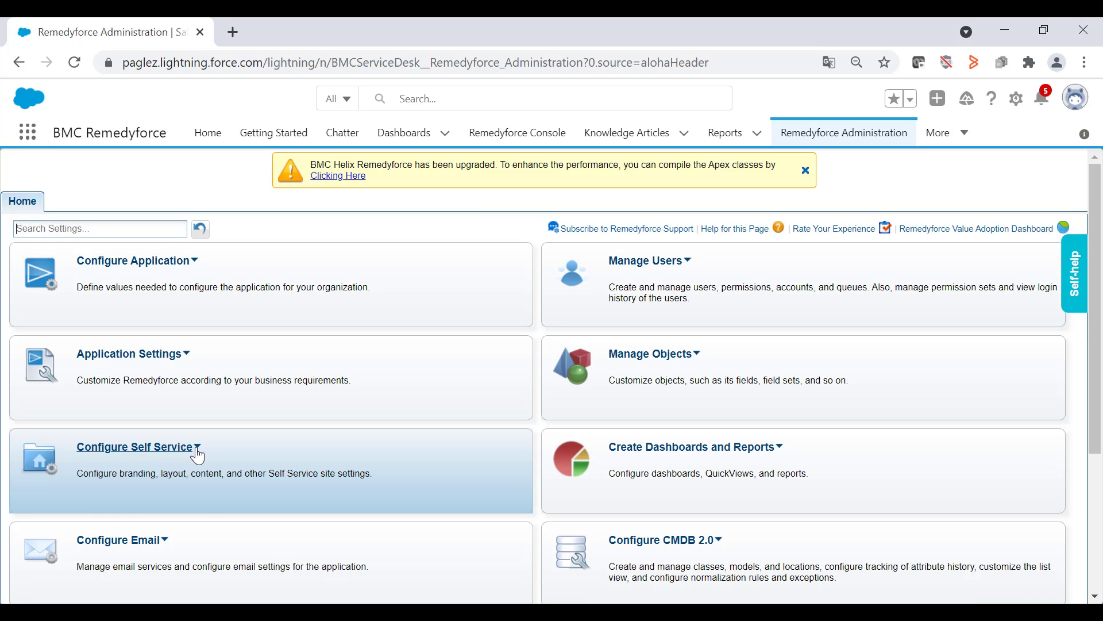
pyautogui.click(197, 451)
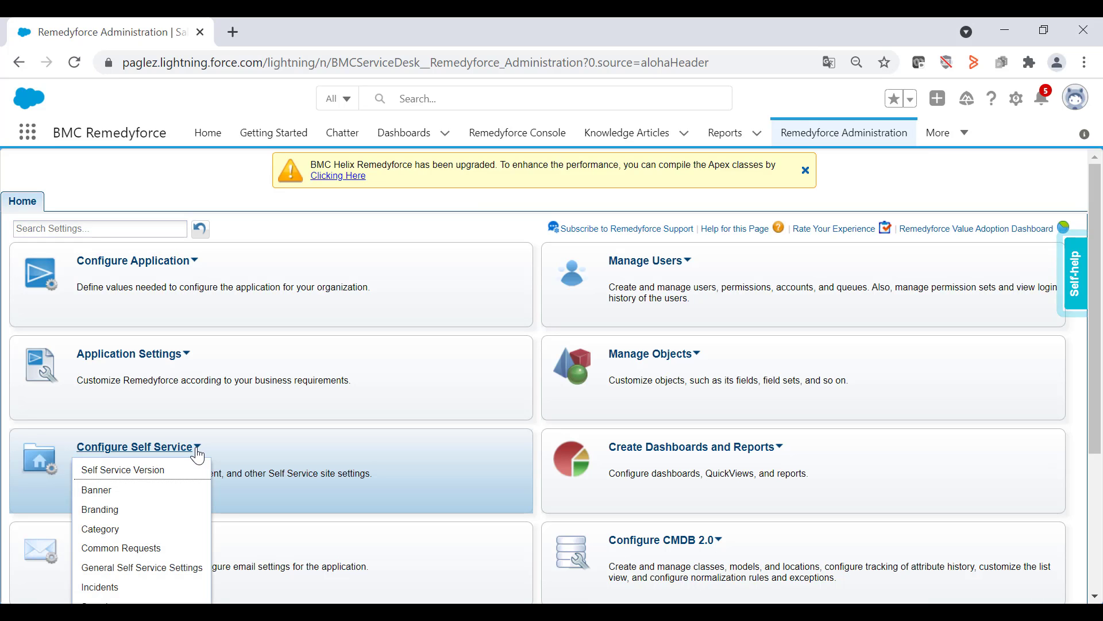
pyautogui.click(179, 581)
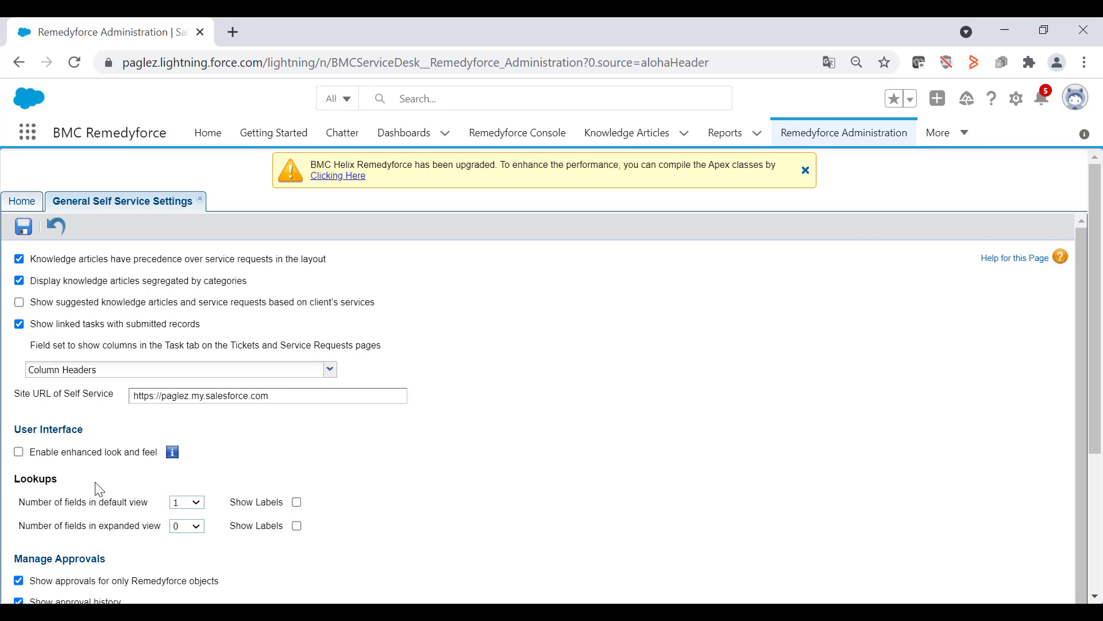
# - Open Remedyforce Self Service from the More menu and start a new Submit a Ticket form
pyautogui.click(942, 133)
pyautogui.click(905, 247)
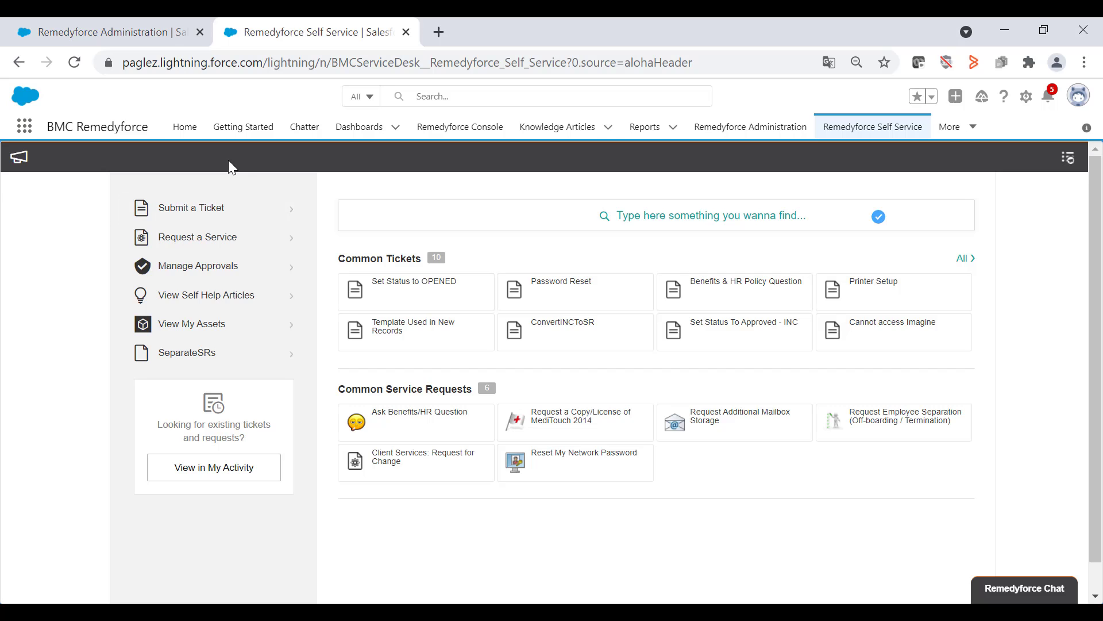
pyautogui.click(222, 217)
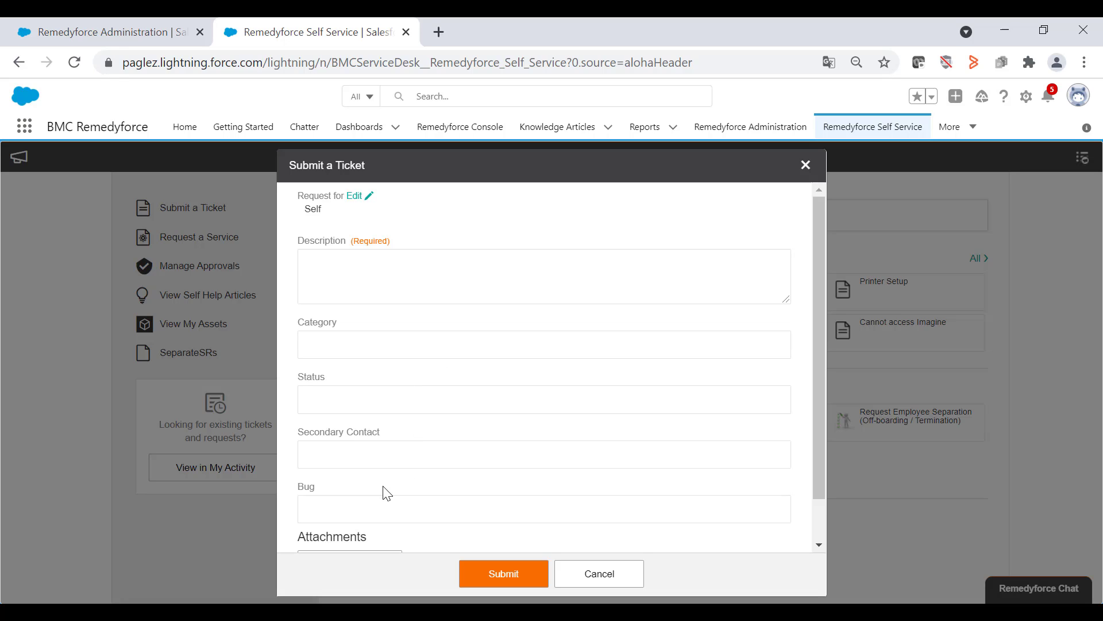
# - Inspect the Status and Secondary Contact lookup lists, closing them without choosing
pyautogui.click(353, 398)
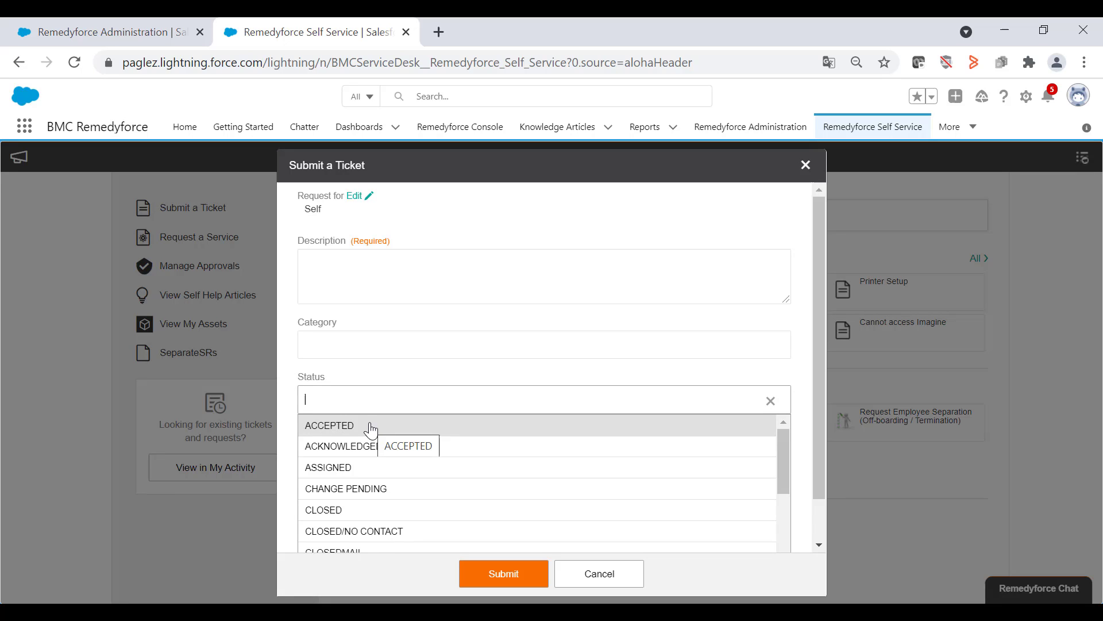
pyautogui.scroll(-1, 370, 430)
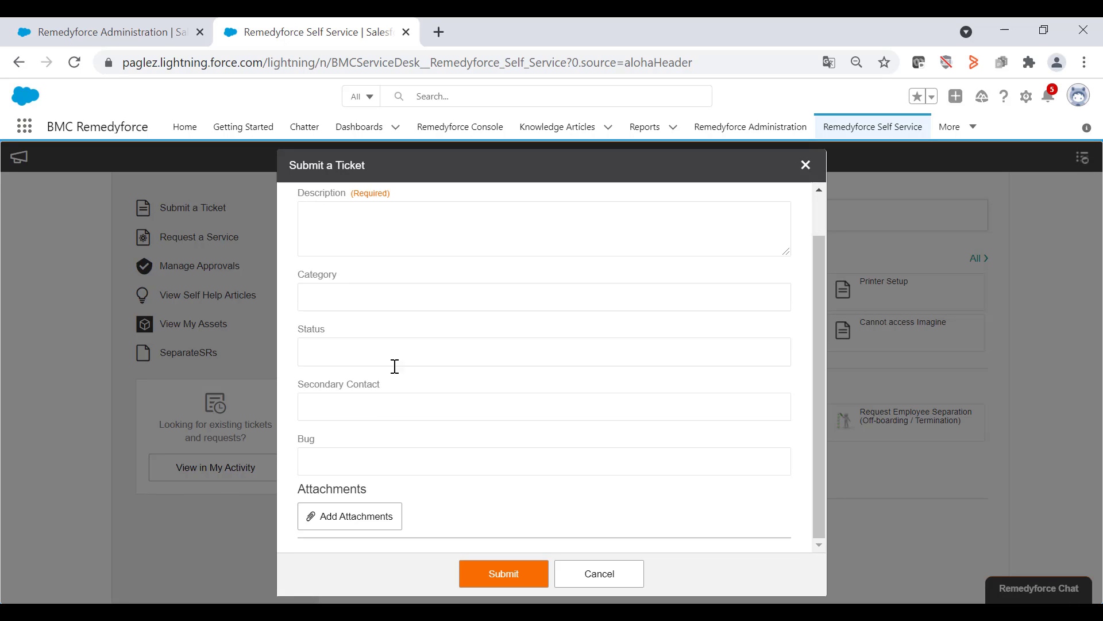
pyautogui.click(373, 410)
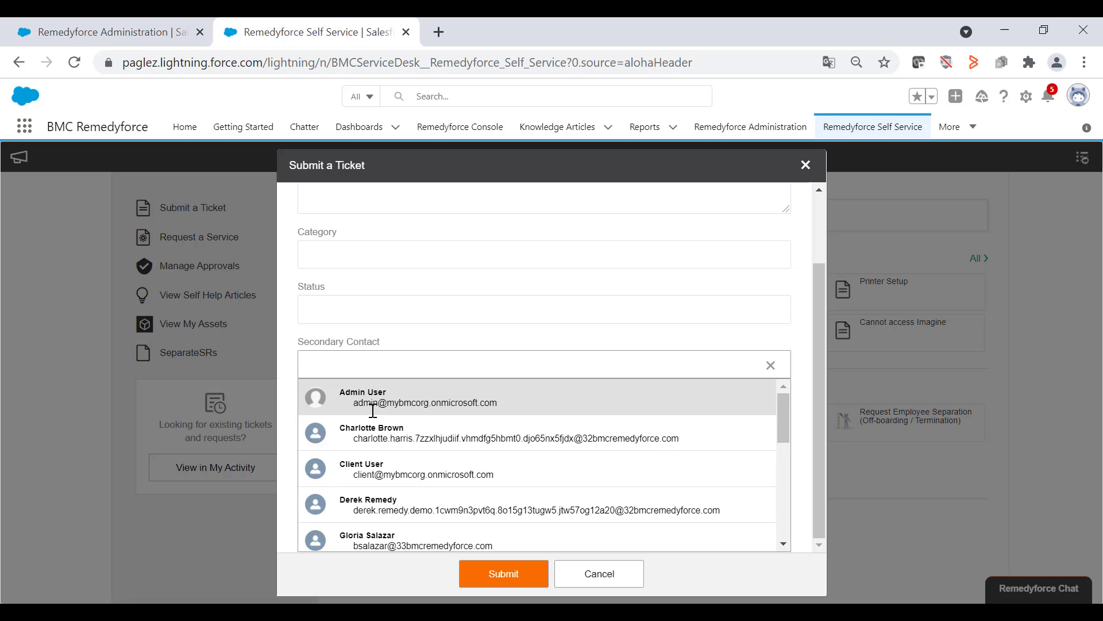
pyautogui.click(482, 337)
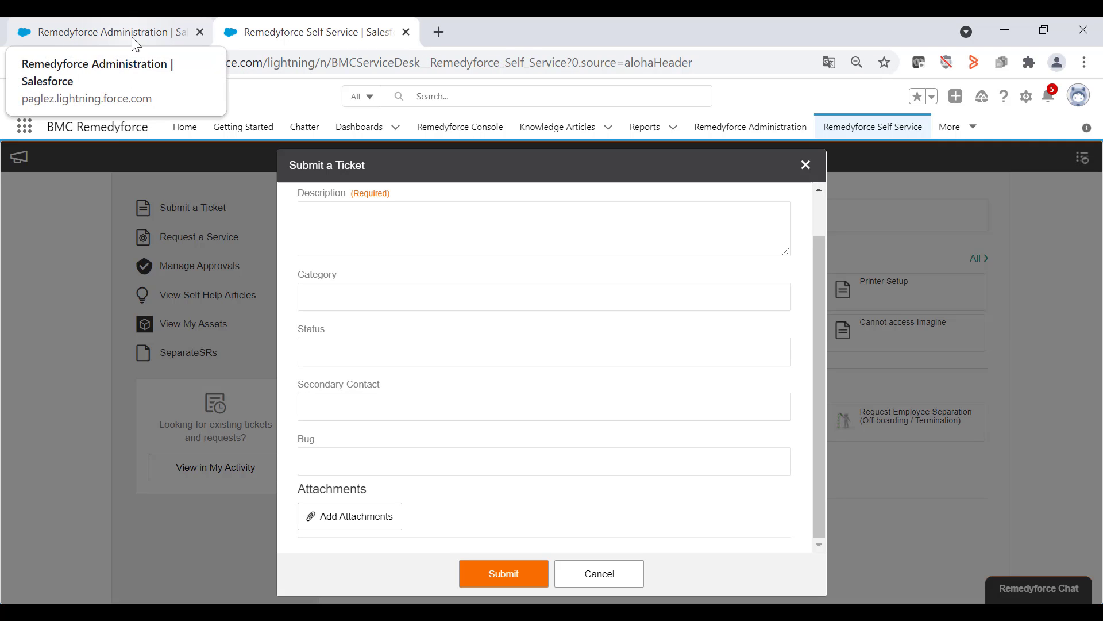
# - Set the default lookup view to 2 fields, save, and recheck the Status lookup
pyautogui.click(95, 33)
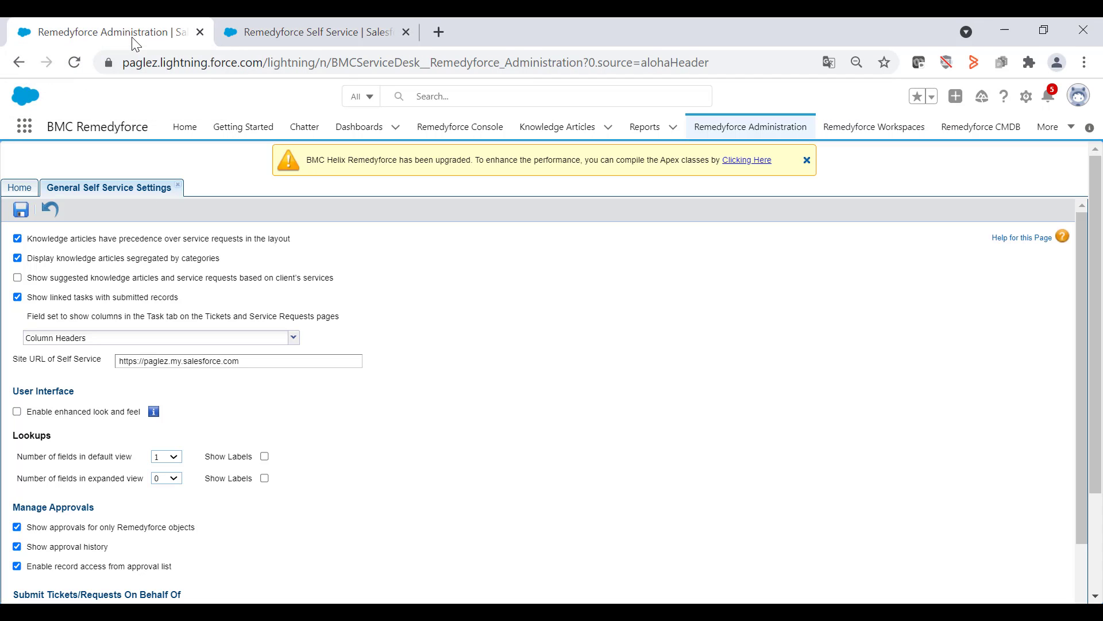
pyautogui.click(178, 459)
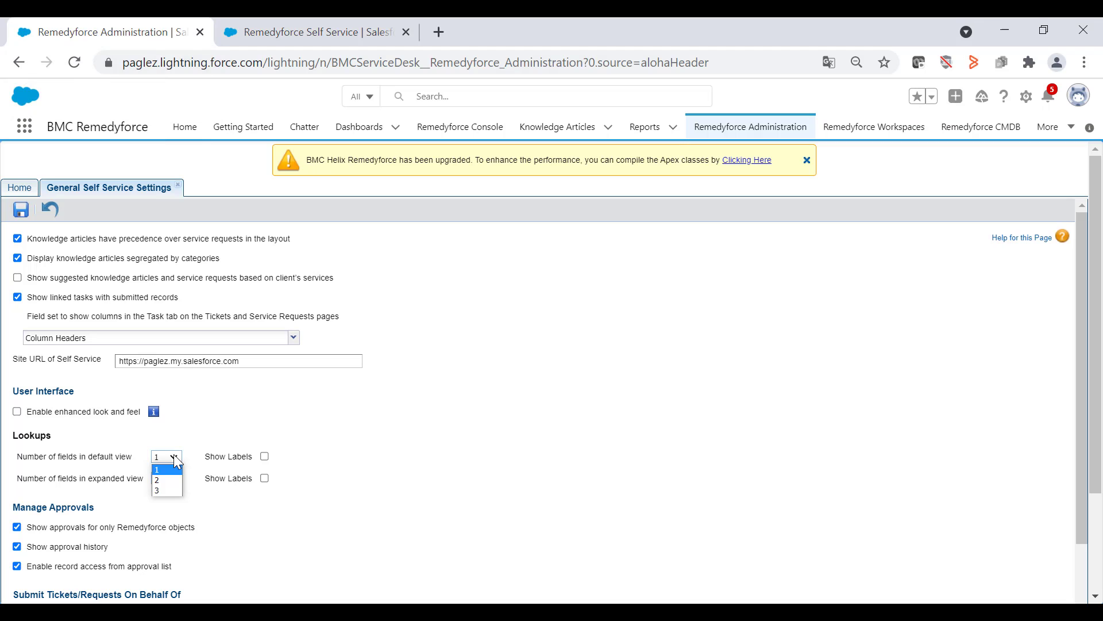
pyautogui.click(171, 485)
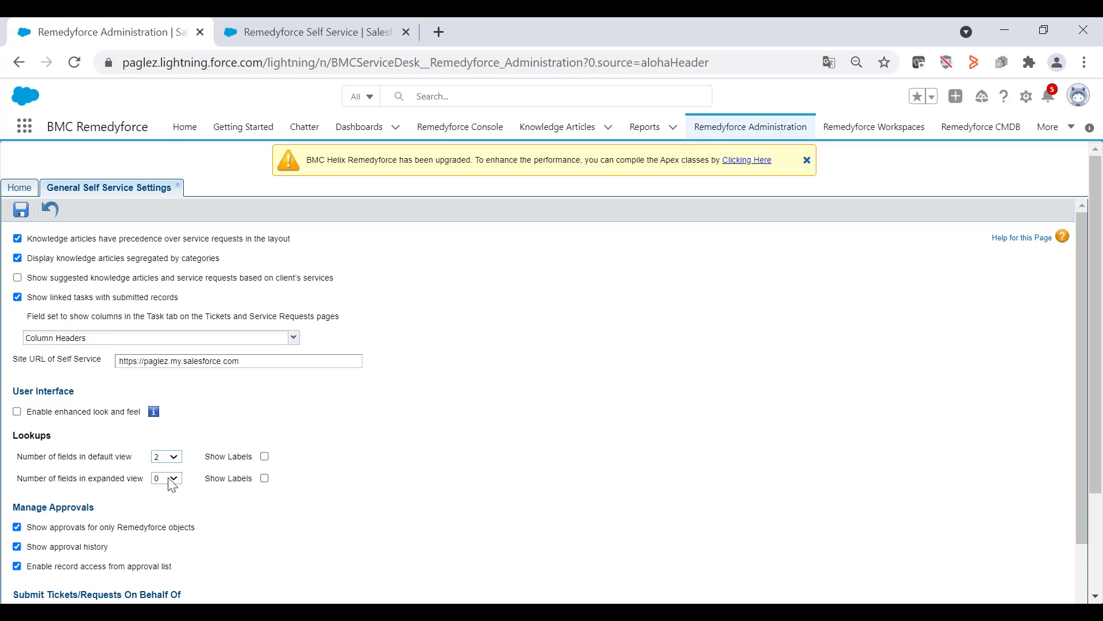
pyautogui.click(22, 211)
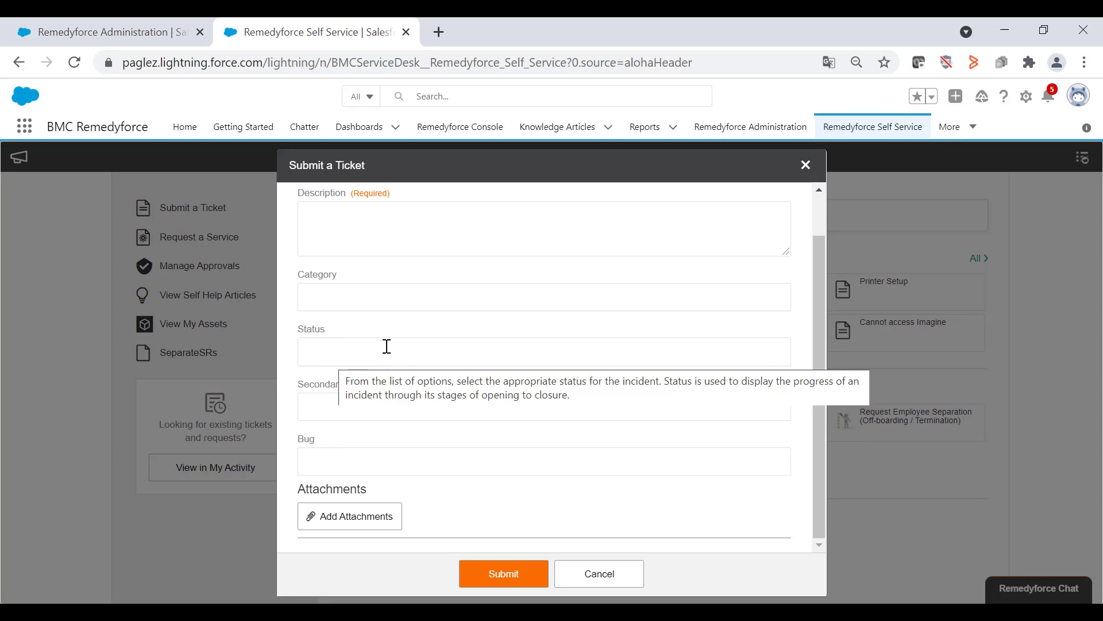
pyautogui.click(387, 347)
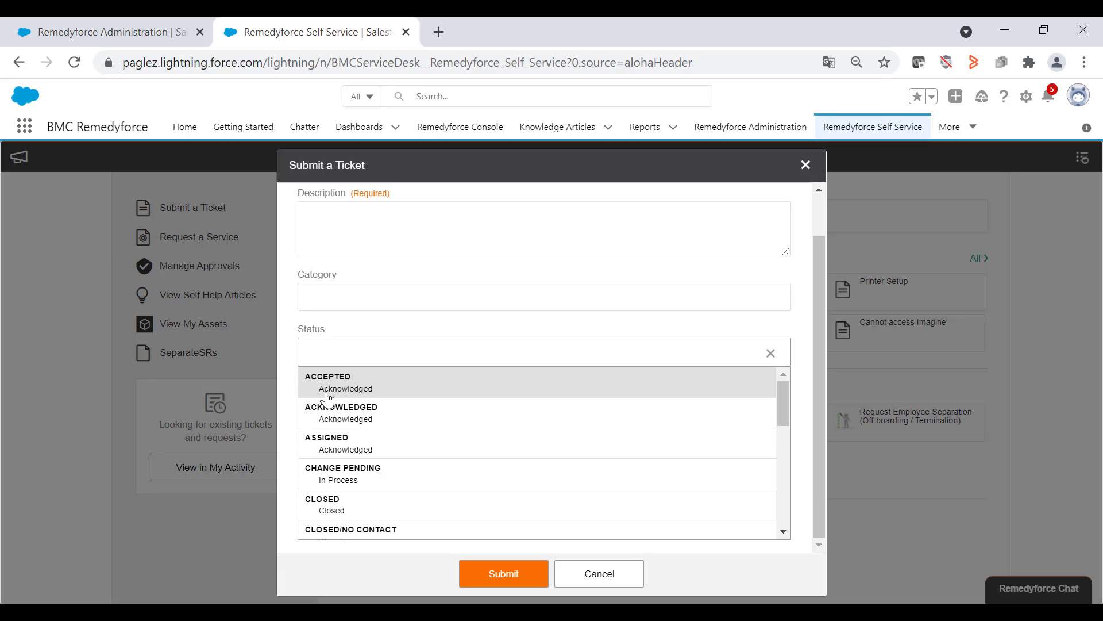
# - Enable Show Labels for the default lookup view and save the settings
pyautogui.click(122, 22)
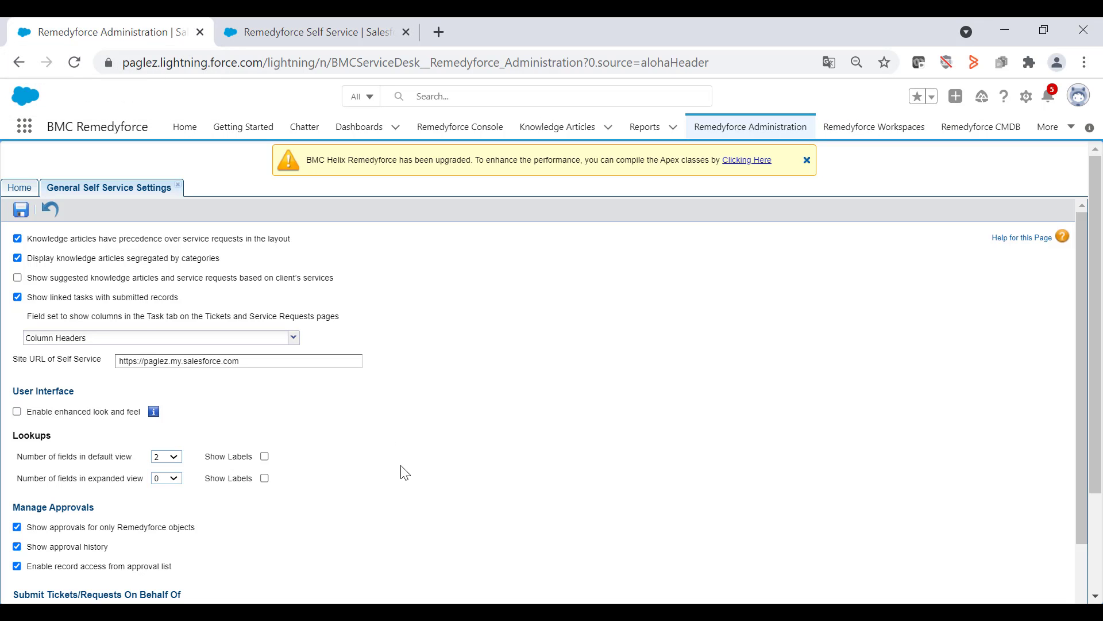
pyautogui.click(265, 457)
pyautogui.click(26, 213)
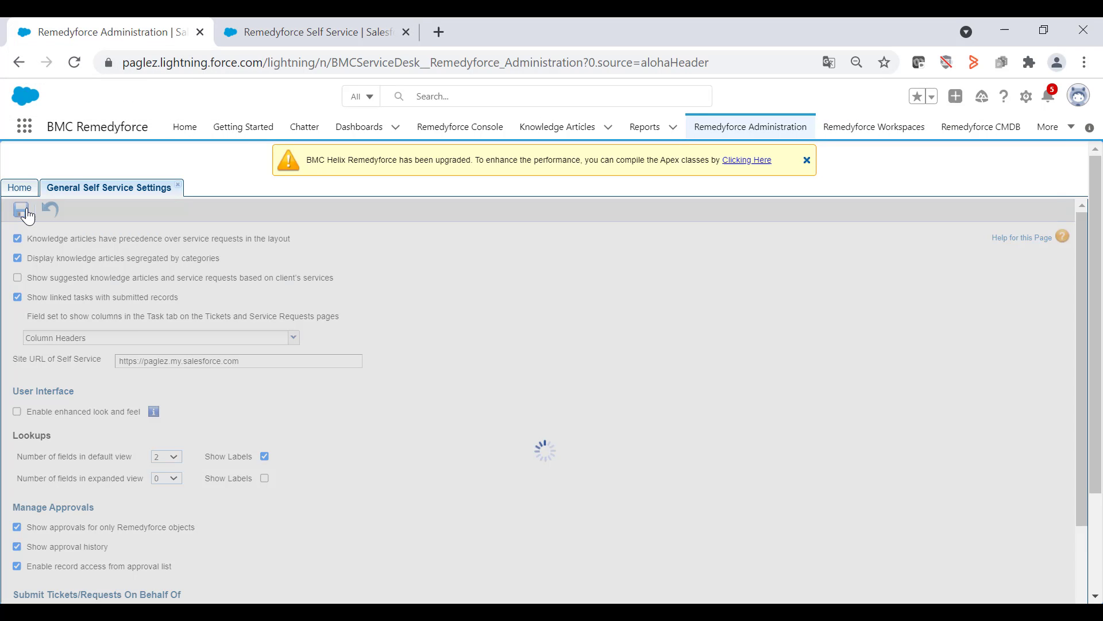
pyautogui.click(310, 32)
# - Reload Self Service, start a new ticket, and check the Status and Secondary Contact lookups
pyautogui.click(74, 62)
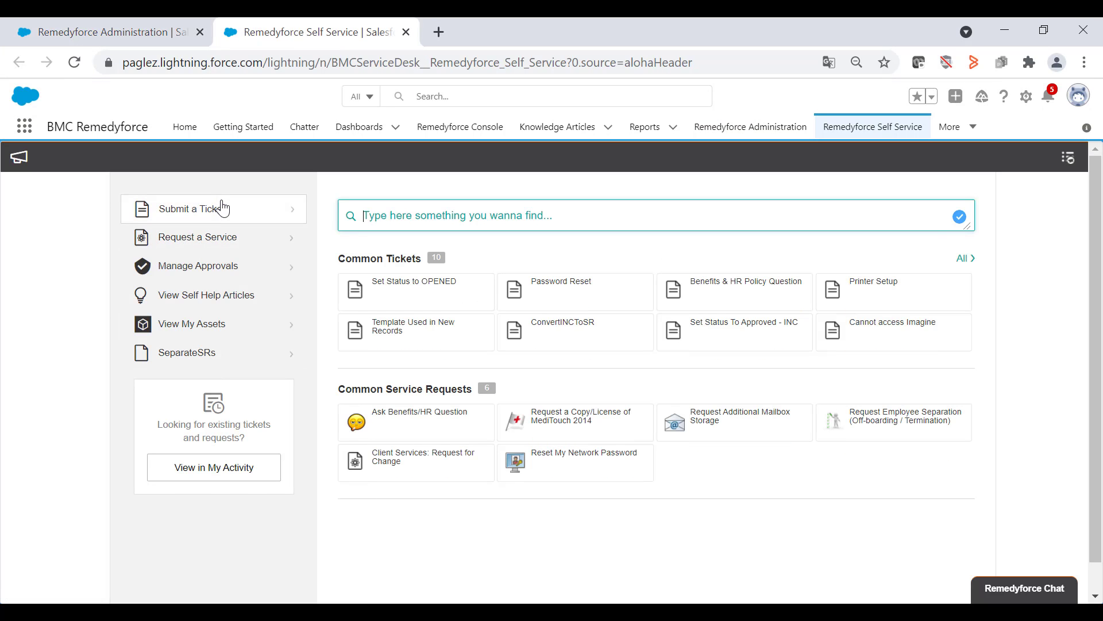
pyautogui.click(223, 208)
pyautogui.click(354, 397)
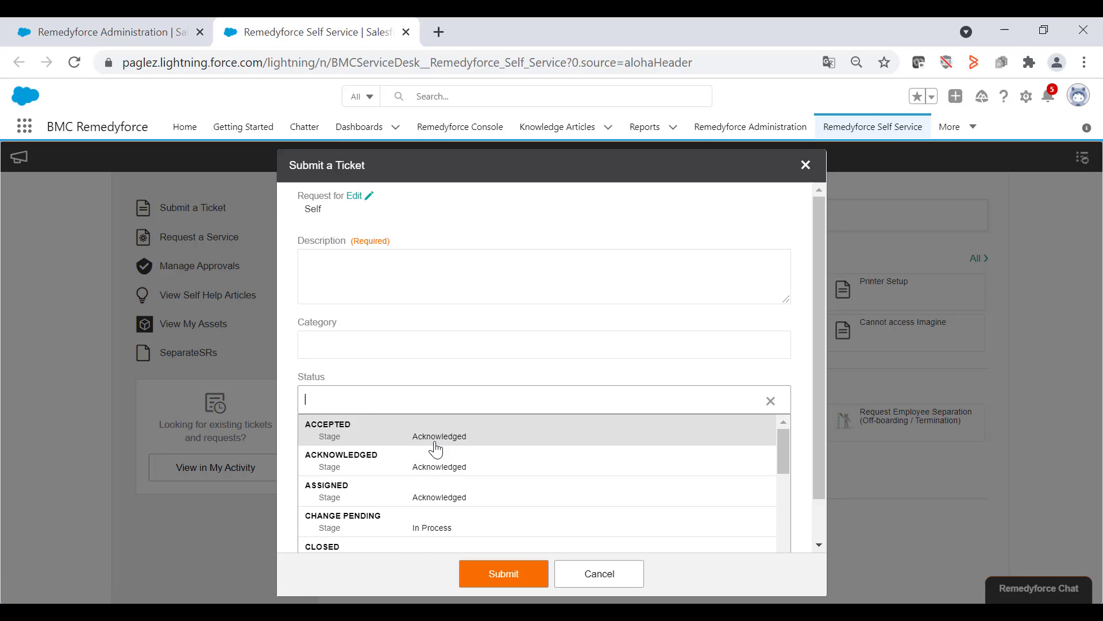
pyautogui.click(452, 374)
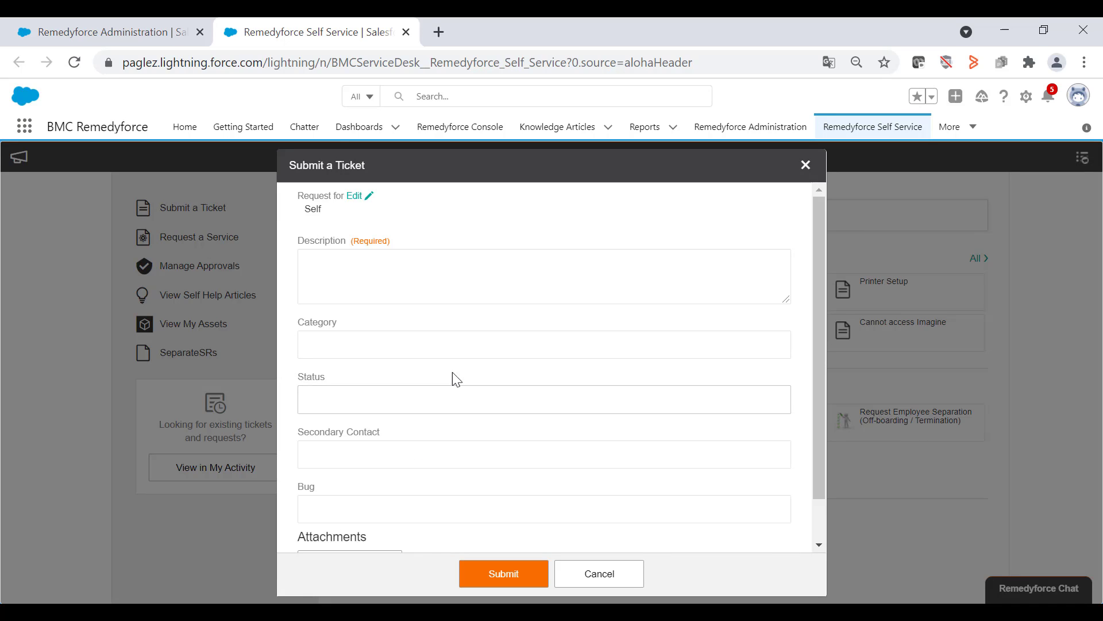
pyautogui.click(410, 459)
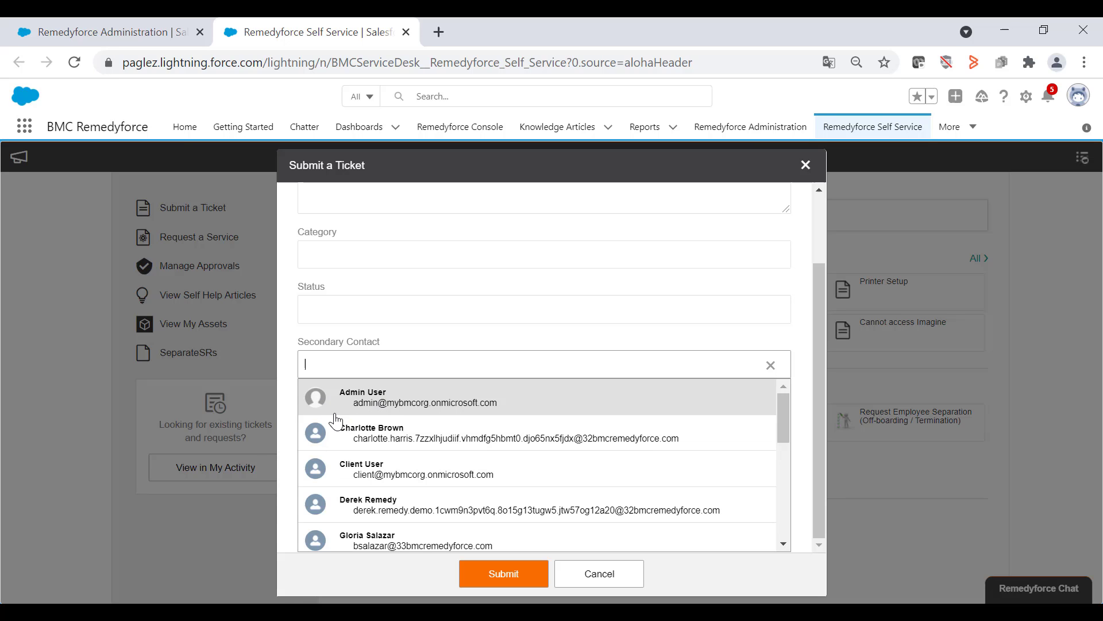
# - Set the expanded lookup view to 3 fields with labels shown, and save
pyautogui.hotkey('ctrl', 'Tab')
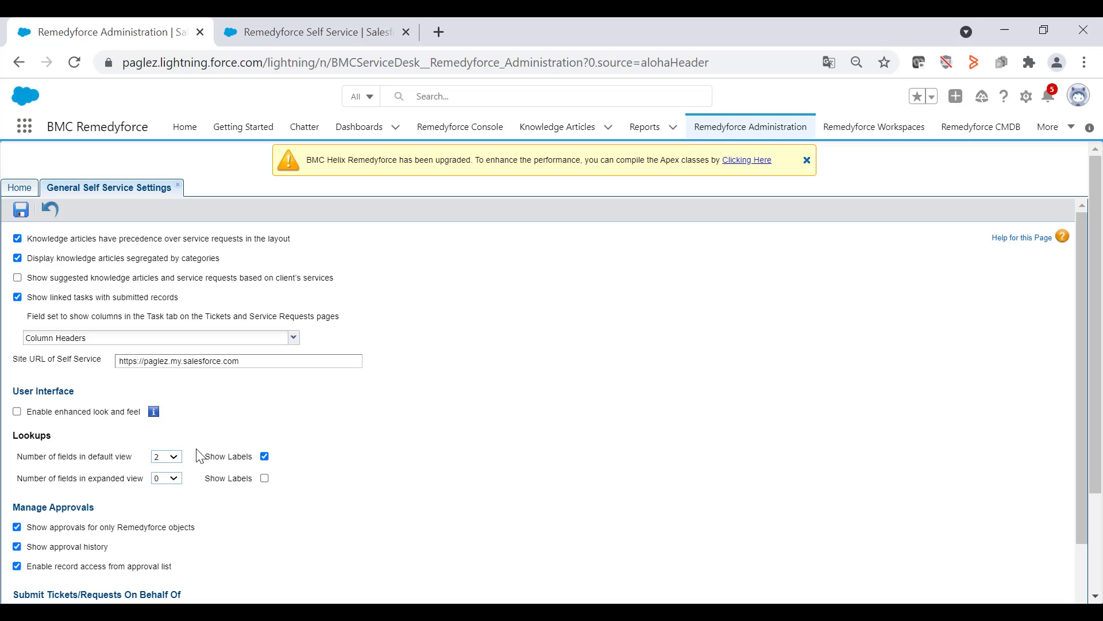
pyautogui.click(174, 480)
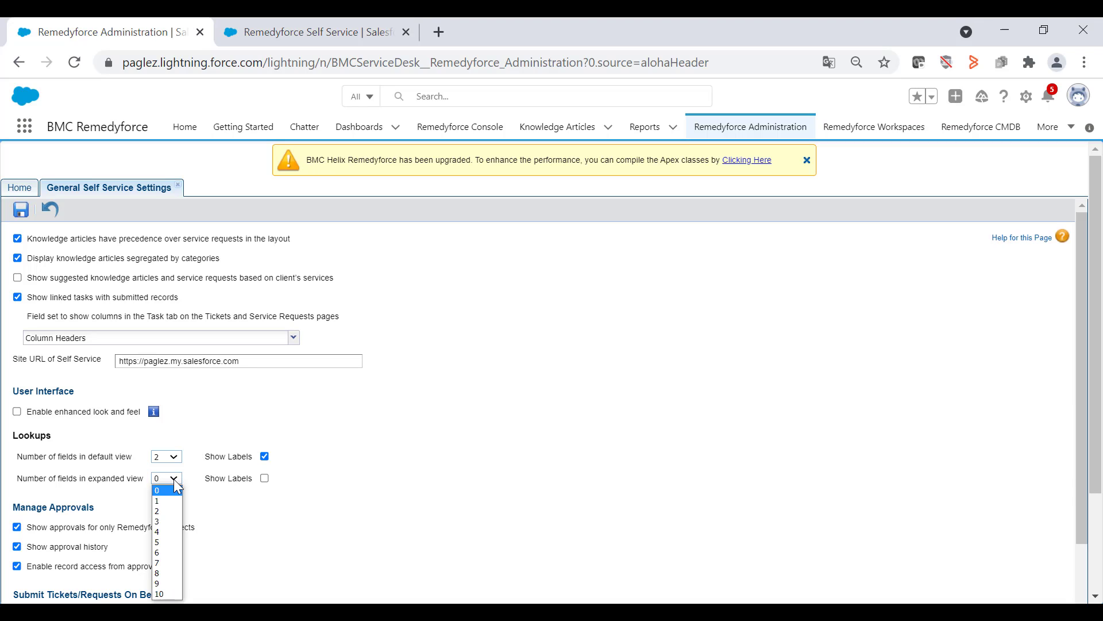
pyautogui.click(165, 521)
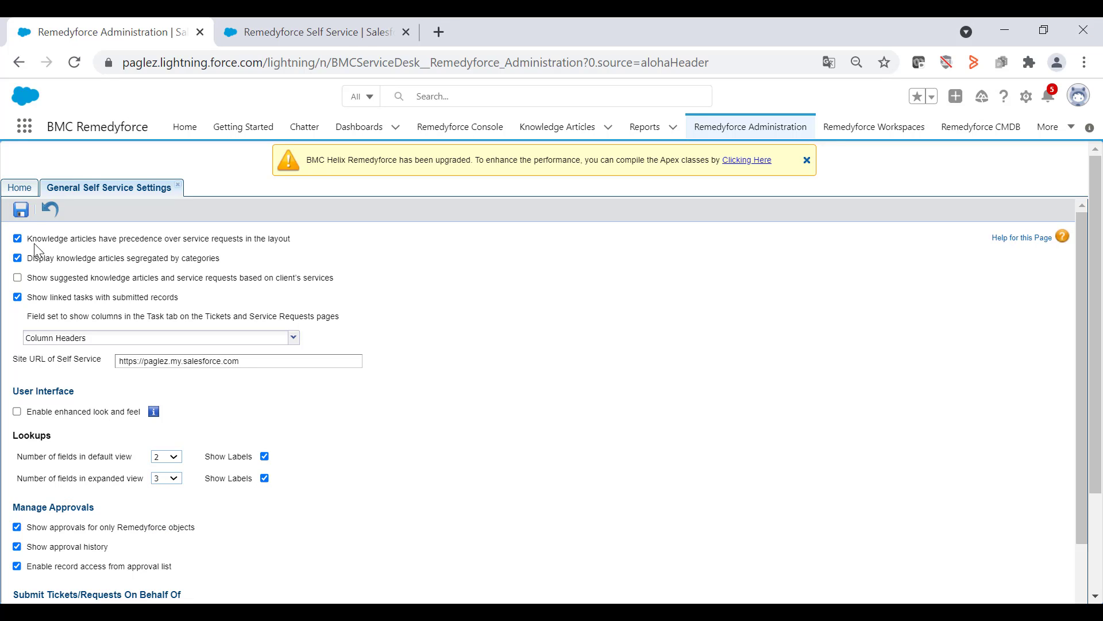
pyautogui.click(21, 210)
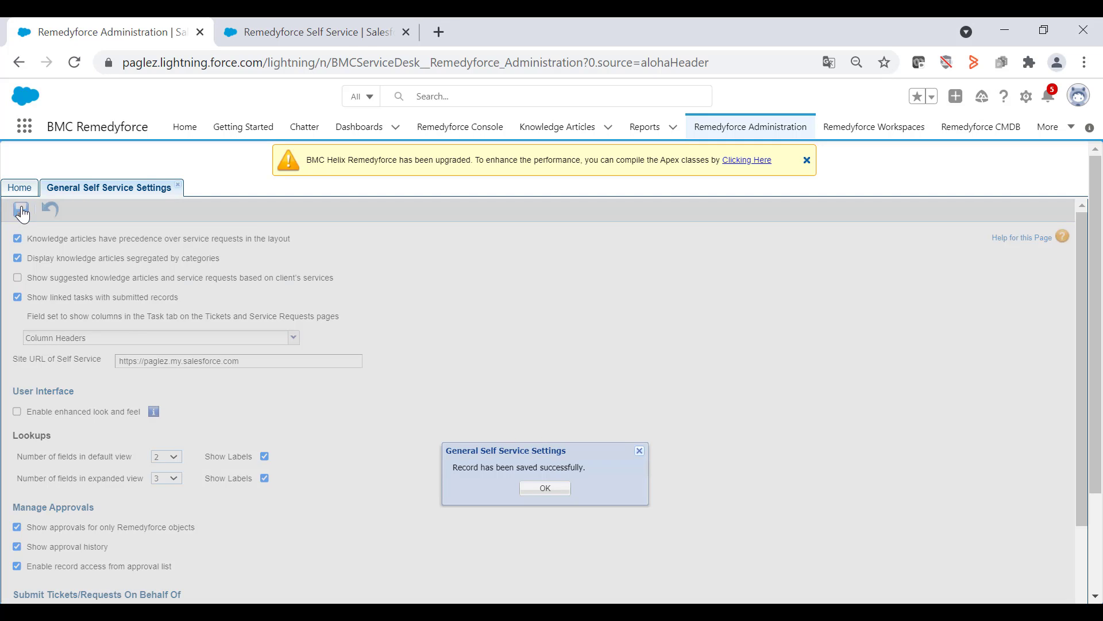
pyautogui.click(547, 485)
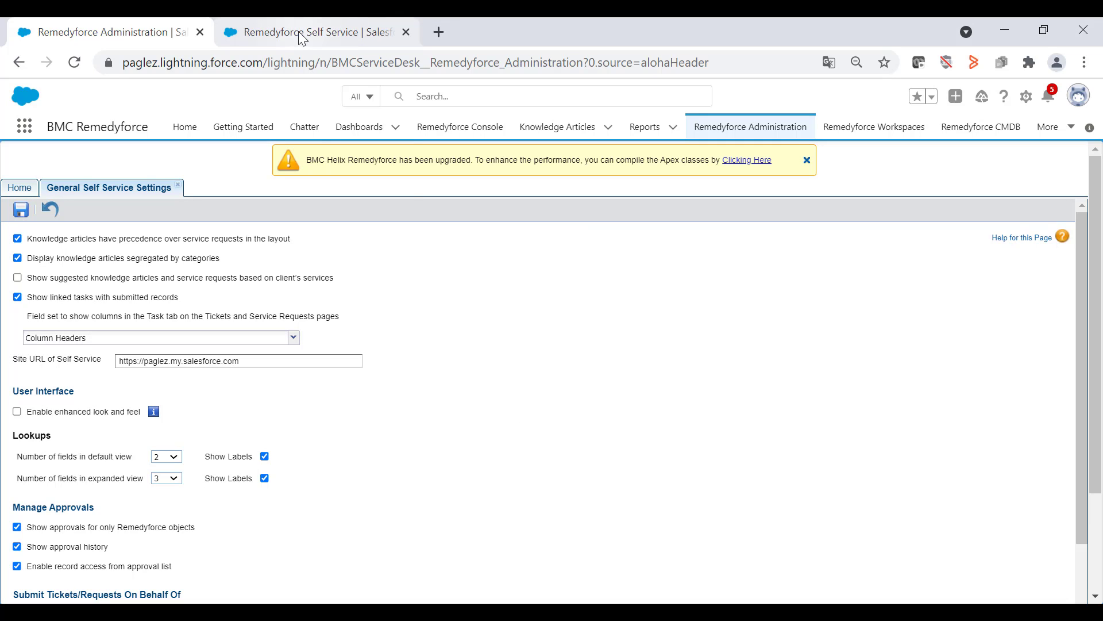
# - Expand ACCEPTED in the Status lookup to view its State and Default Status fields
pyautogui.click(330, 23)
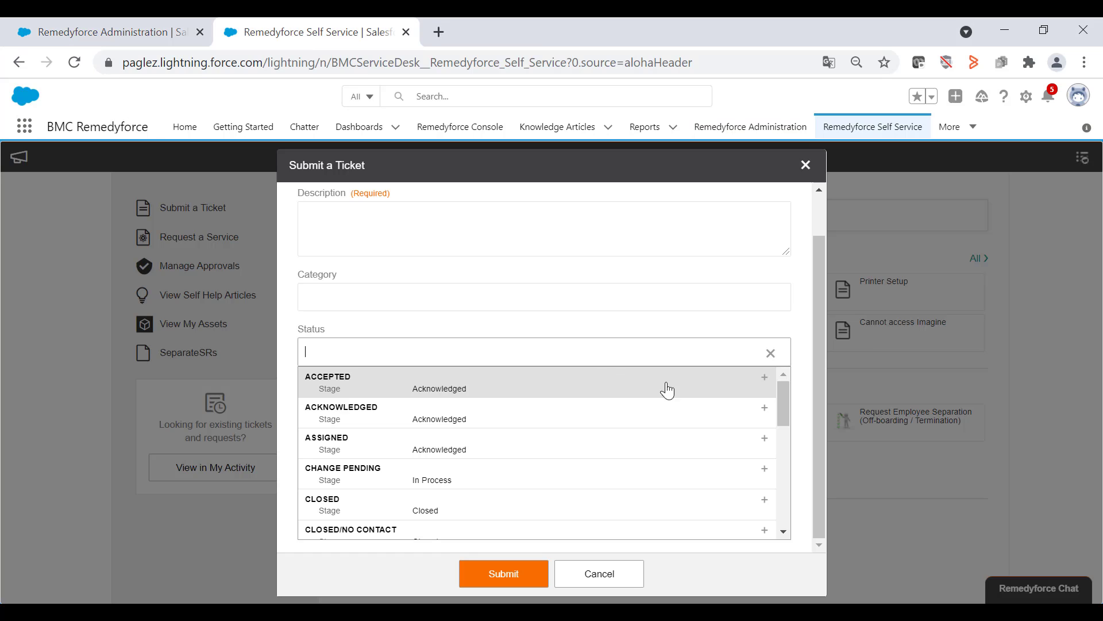
pyautogui.click(765, 378)
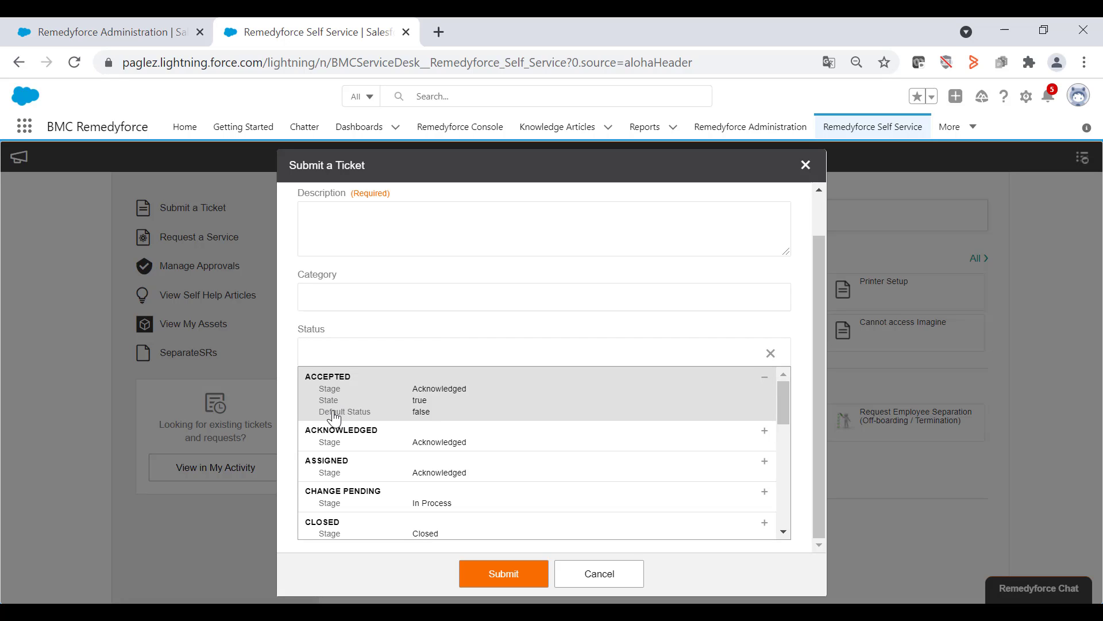
pyautogui.press('Escape')
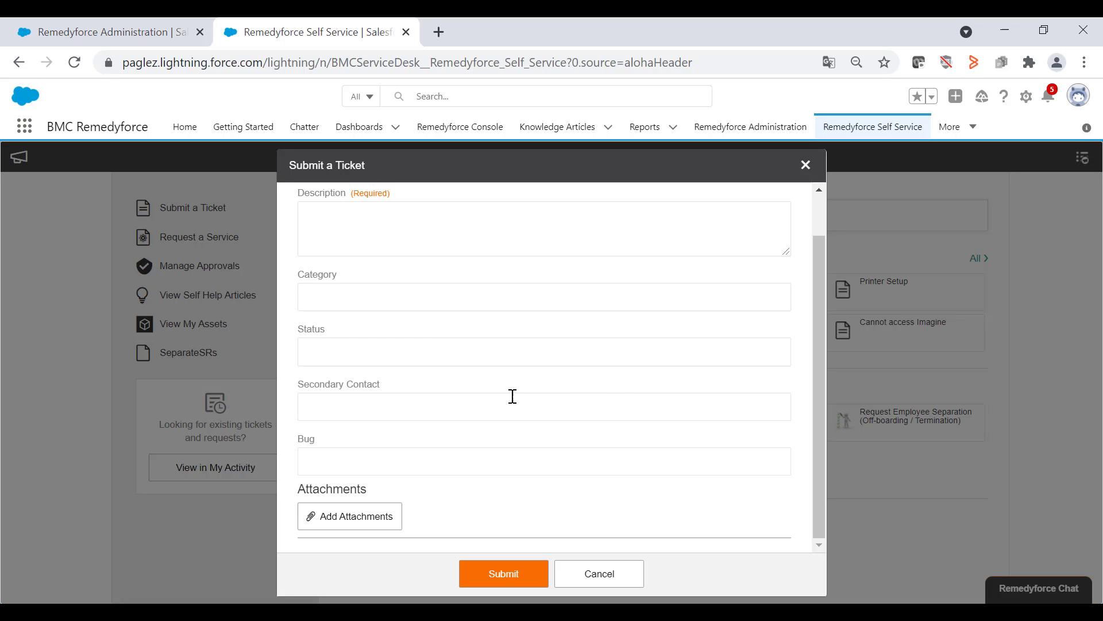
# - Expand the first user in the Secondary Contact lookup to view its extra details
pyautogui.click(405, 409)
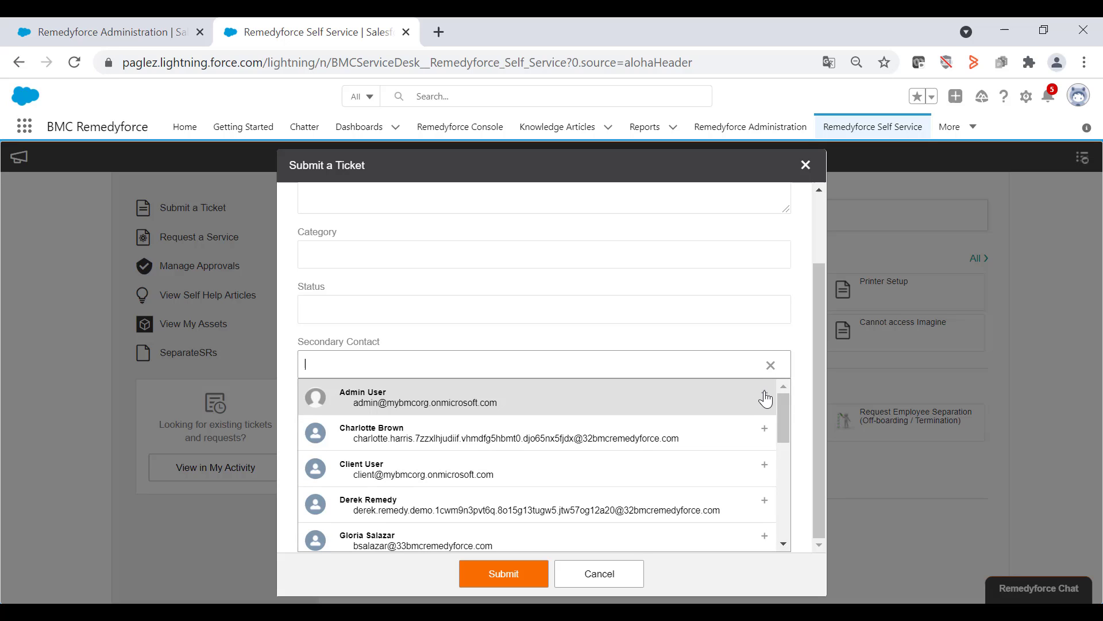
pyautogui.click(765, 393)
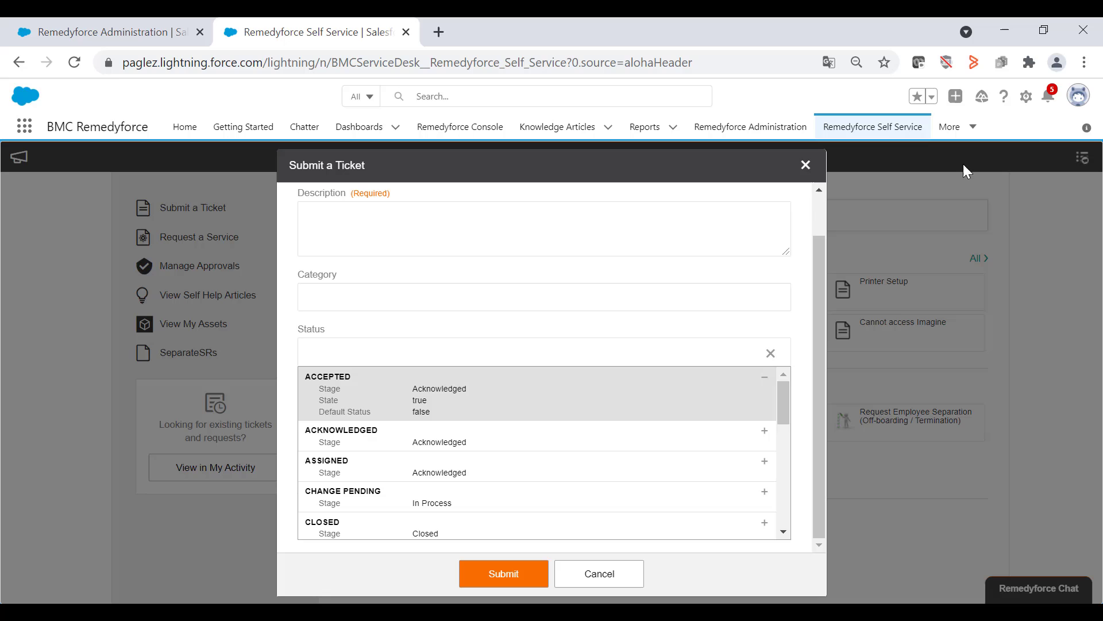
pyautogui.click(1027, 96)
# - Review the Status object's Column Headers field set in Object Manager, cancelling a trial reorder
pyautogui.click(940, 146)
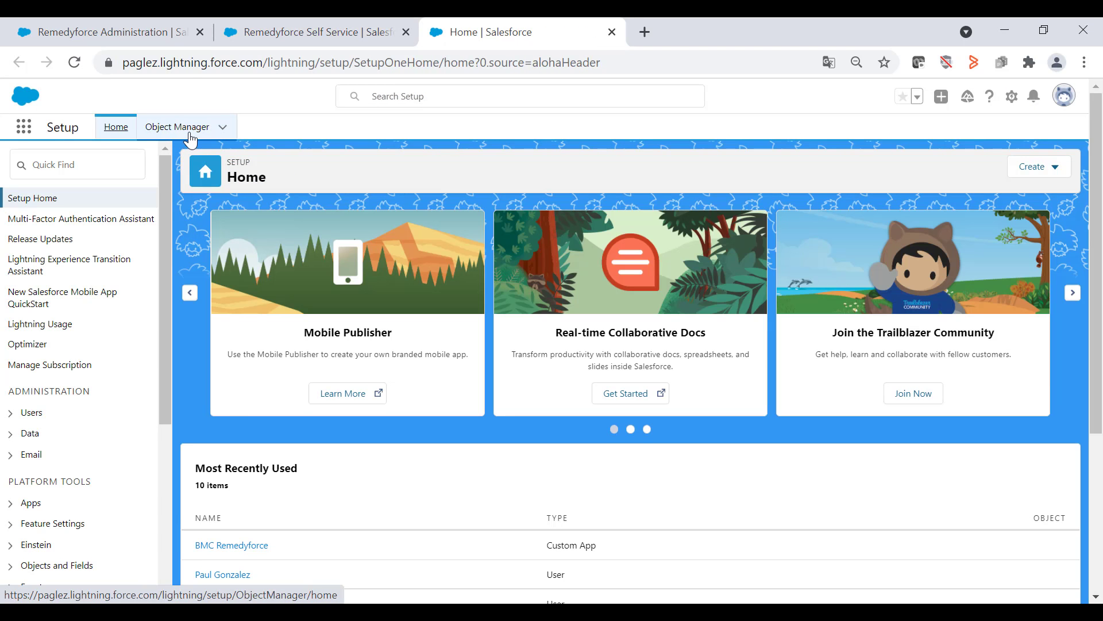
pyautogui.click(183, 131)
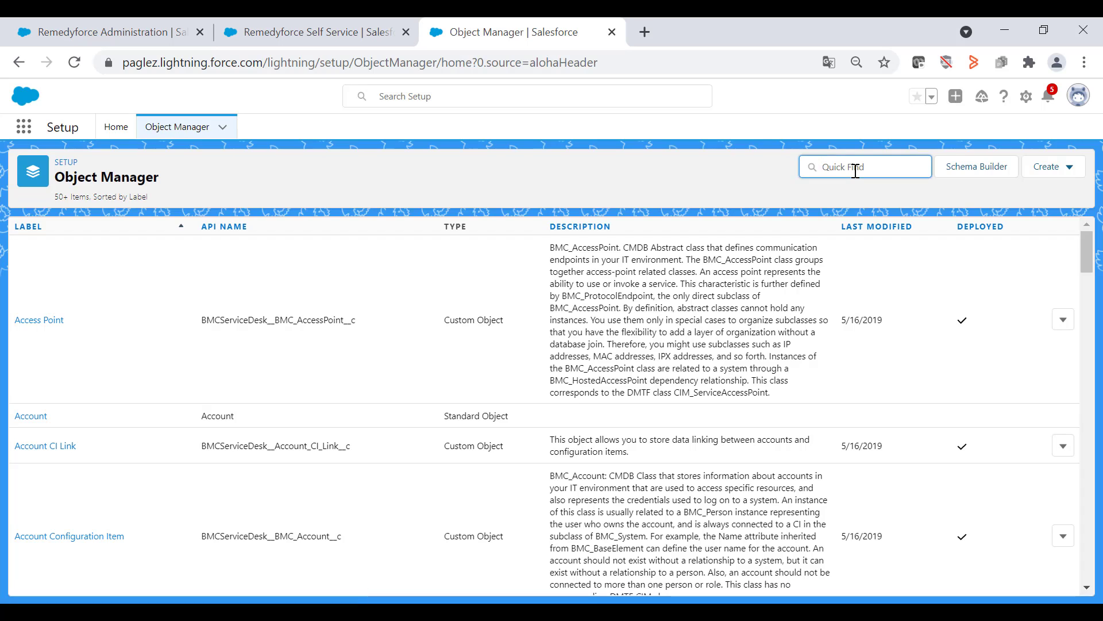
pyautogui.write('status')
pyautogui.click(29, 289)
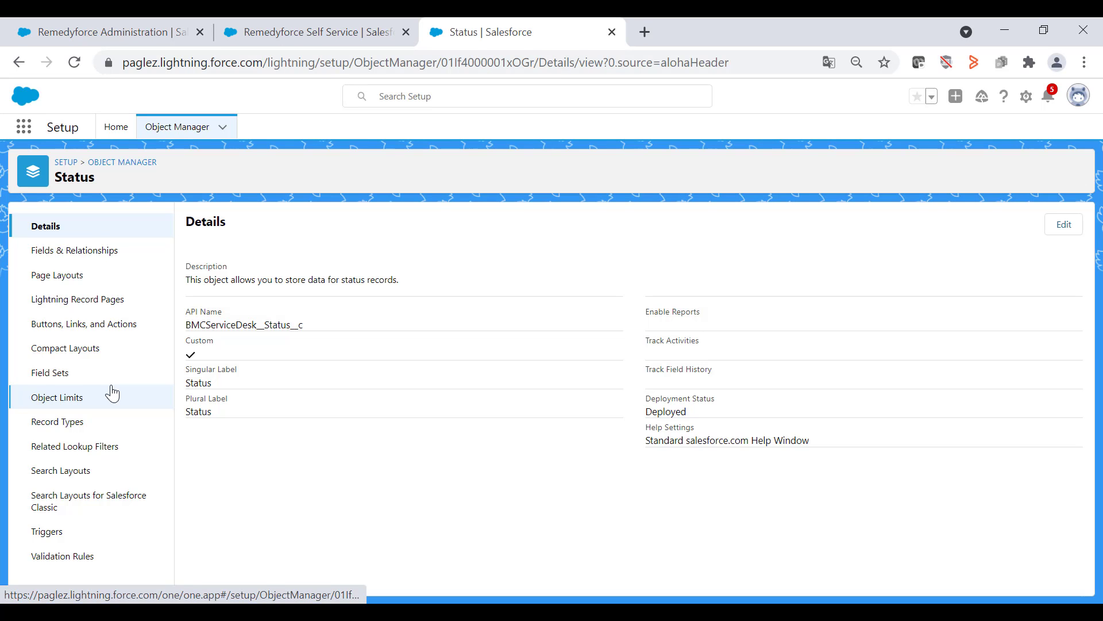
pyautogui.click(59, 375)
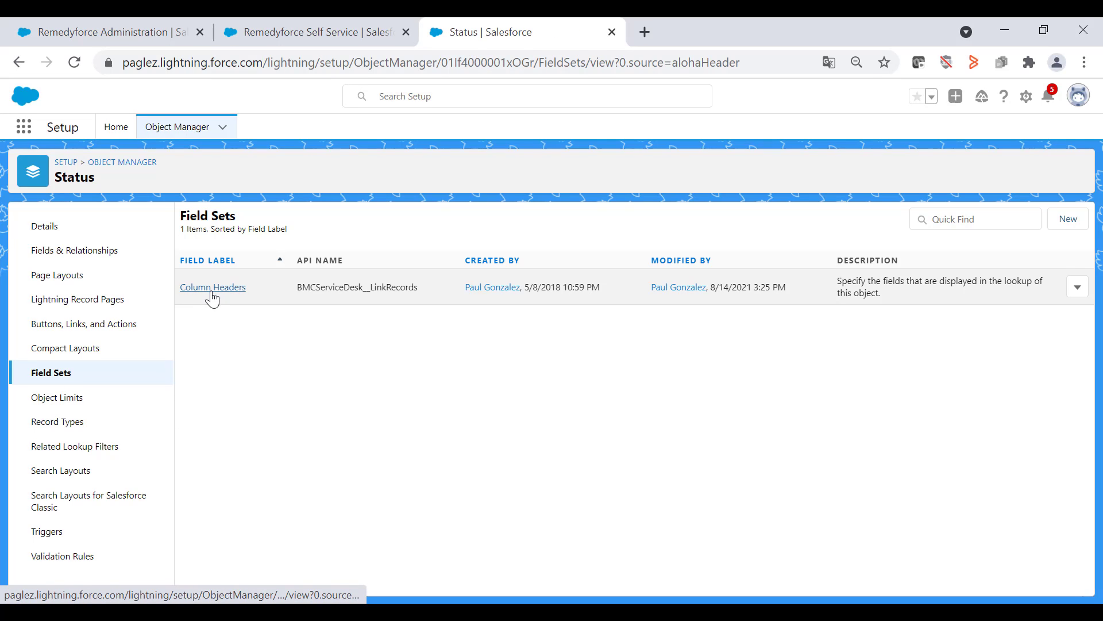
pyautogui.click(219, 292)
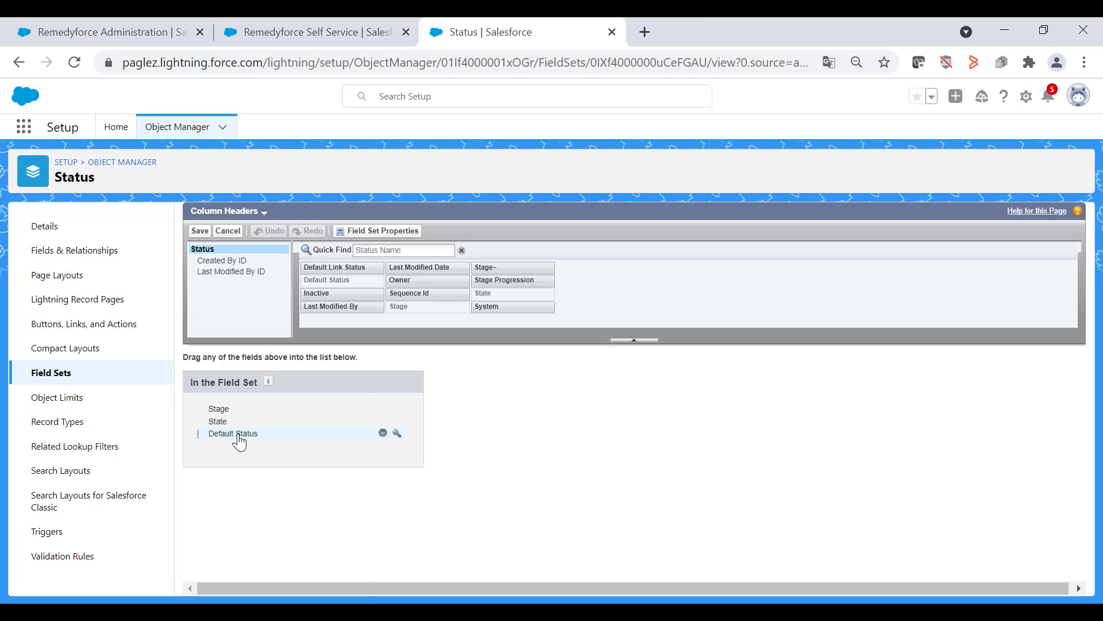
pyautogui.moveTo(236, 436); pyautogui.dragTo(239, 424)
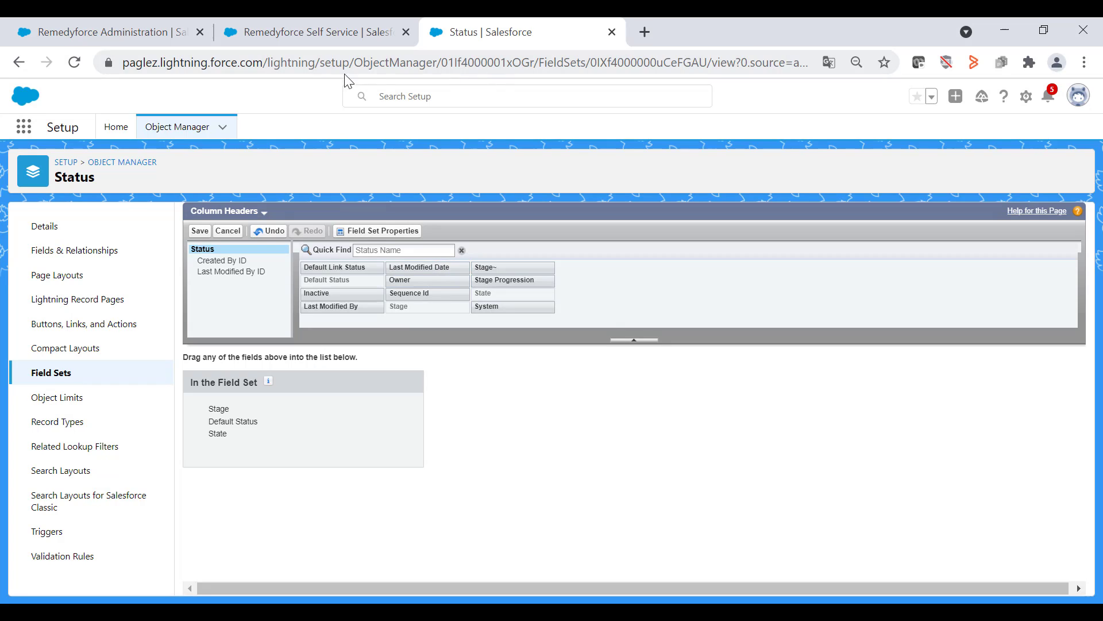
pyautogui.click(232, 231)
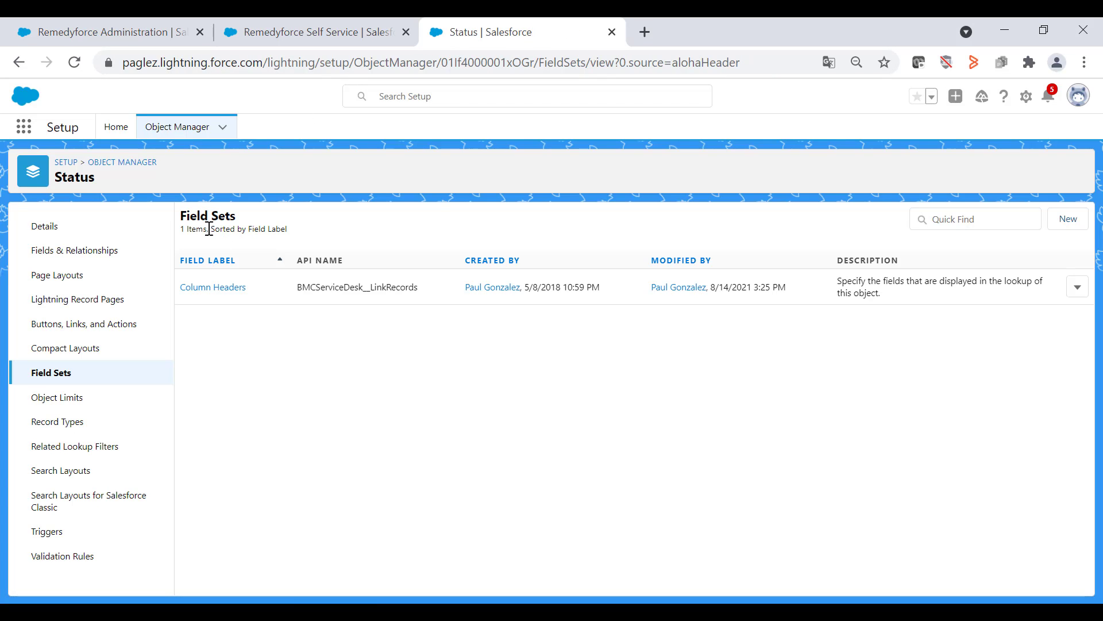
# - Open the User object's Column Headers field set in Object Manager
pyautogui.click(118, 162)
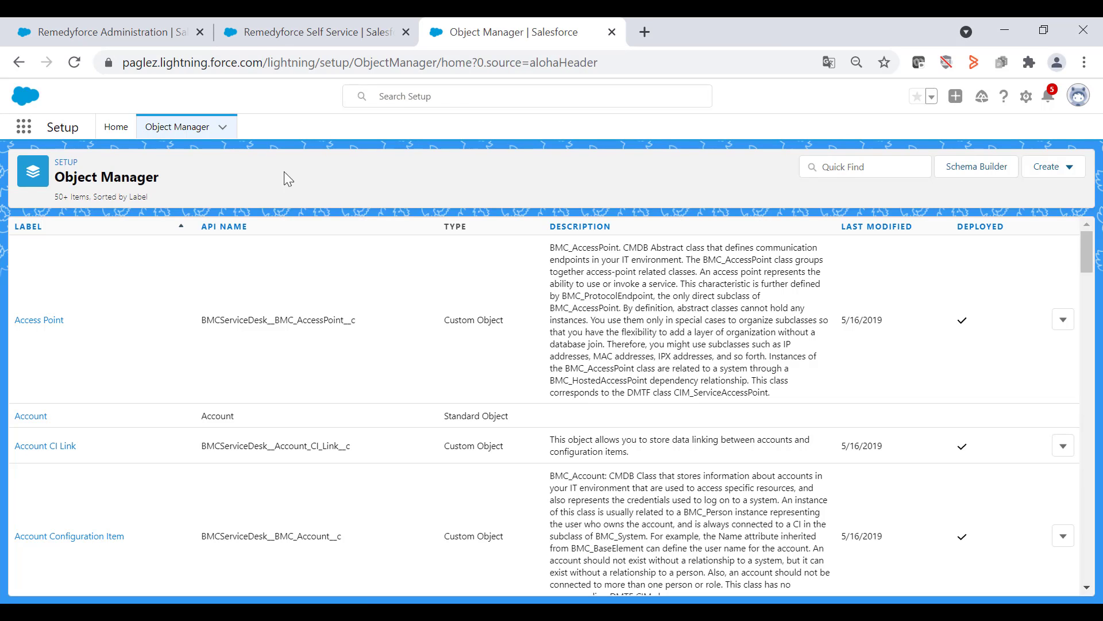
pyautogui.click(840, 173)
pyautogui.write('user')
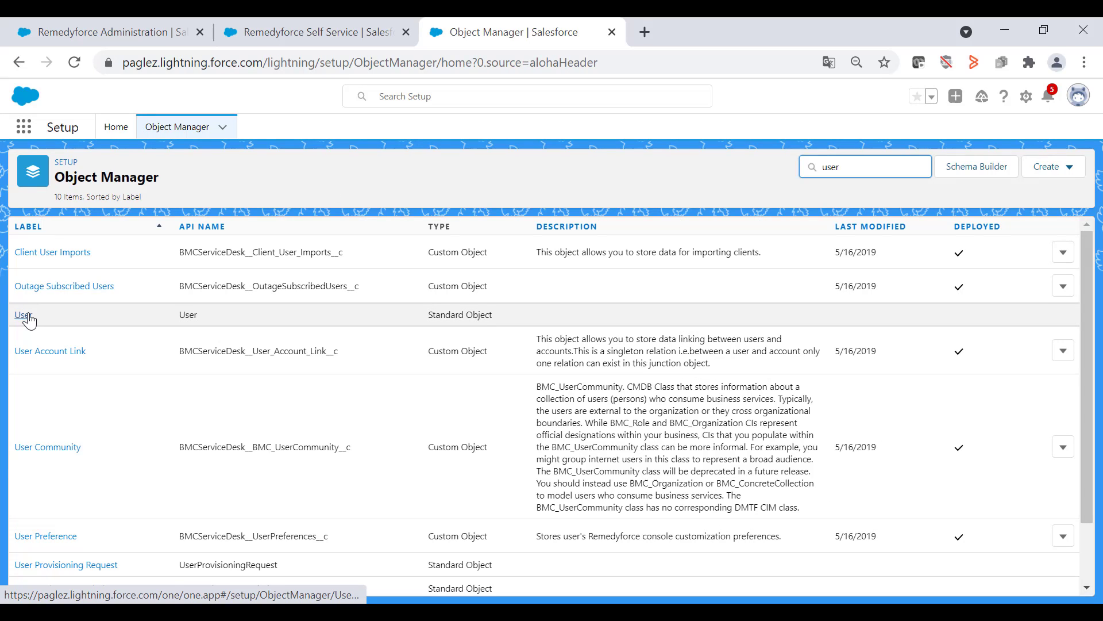
pyautogui.click(23, 315)
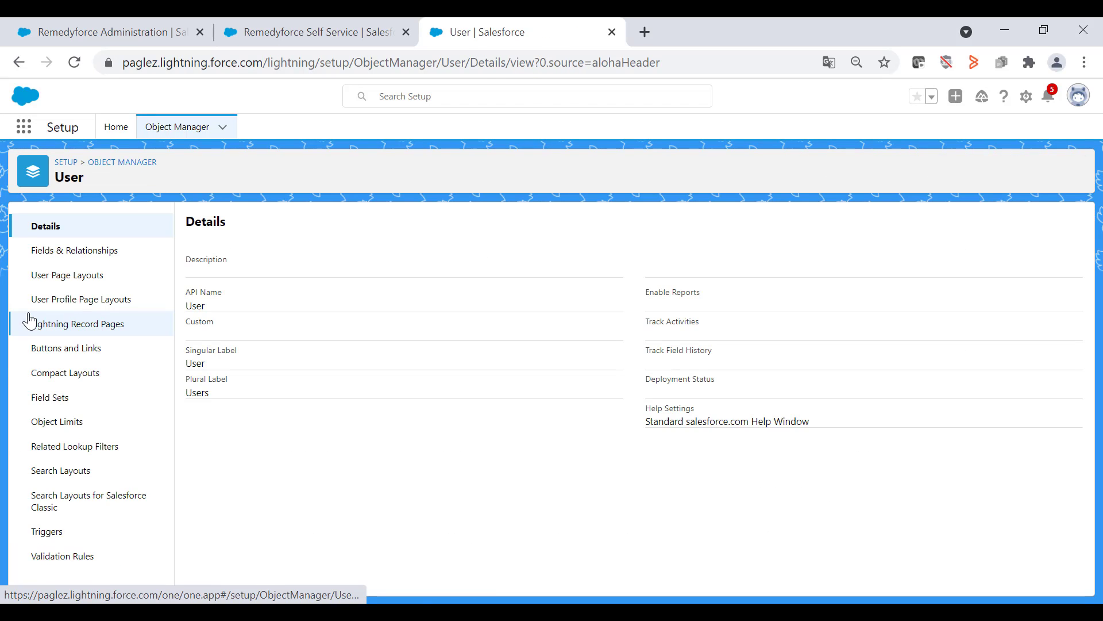
pyautogui.click(60, 403)
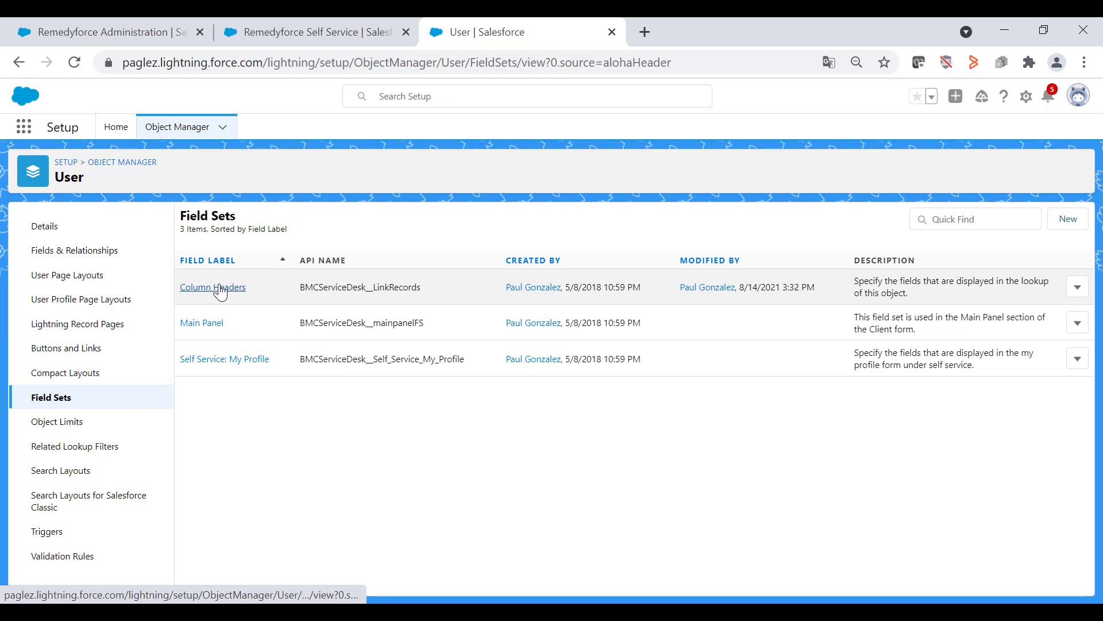
pyautogui.click(221, 286)
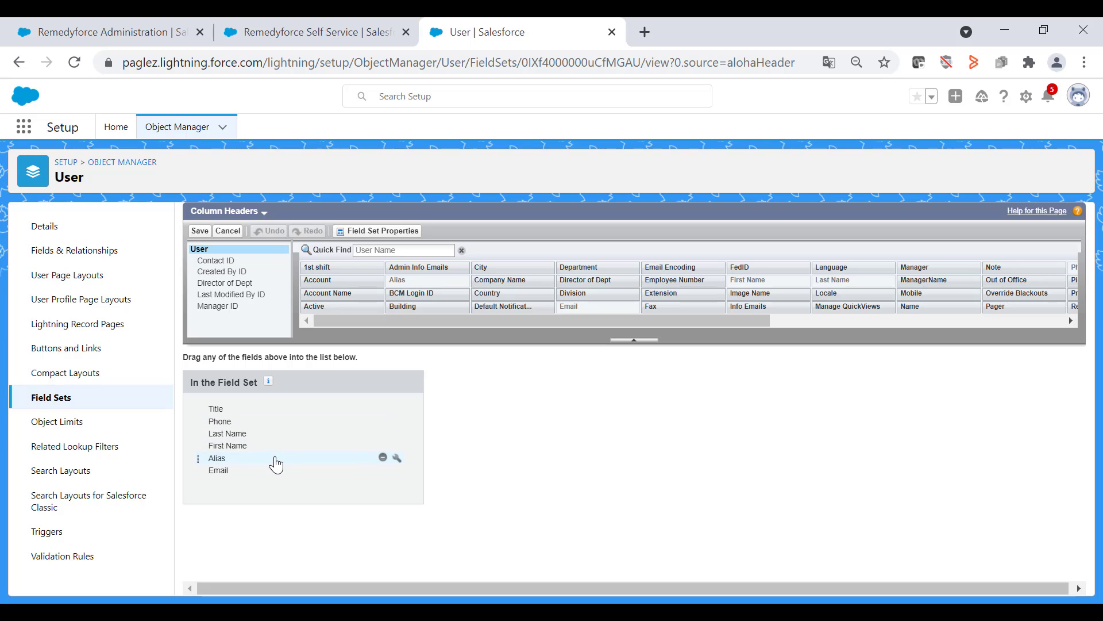
# - Select Bugtest2 in the Bug lookup of the Submit a Ticket form
pyautogui.click(331, 36)
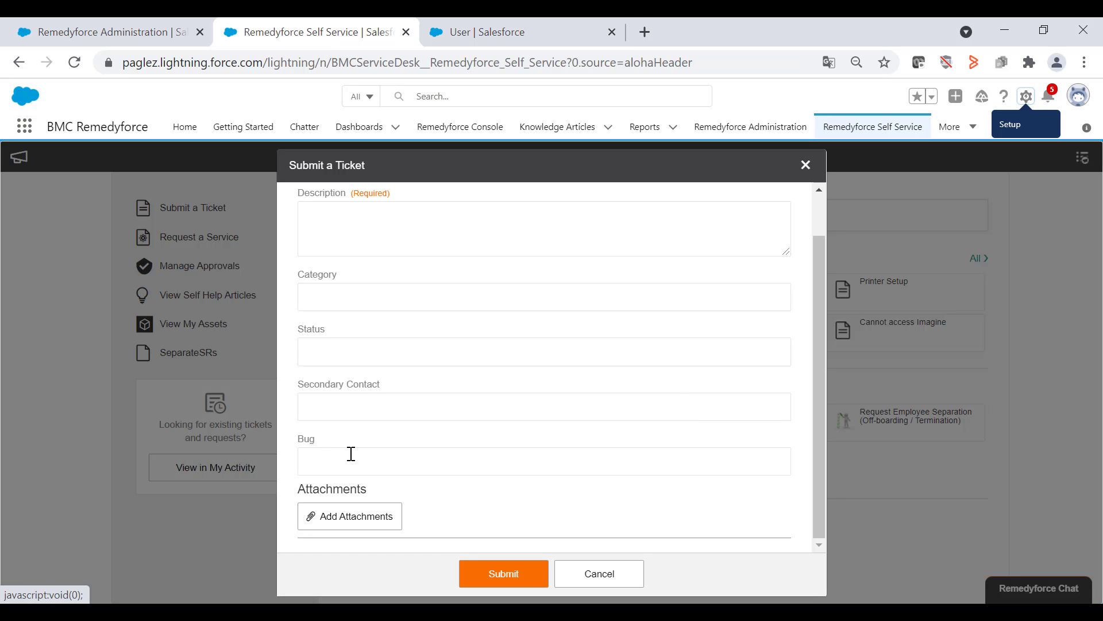
pyautogui.click(315, 458)
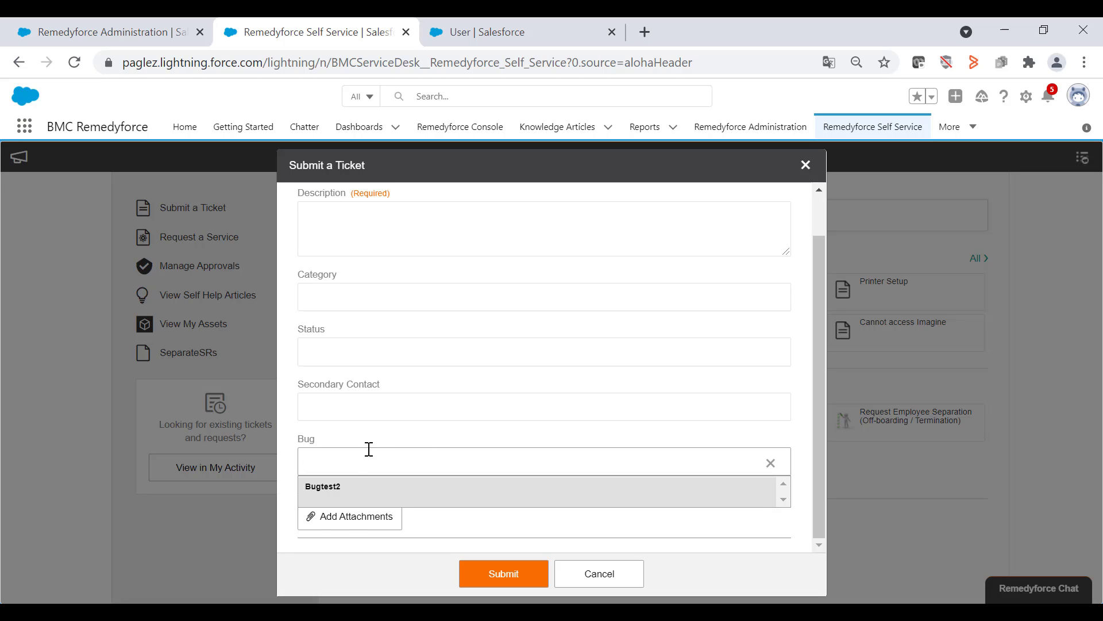
pyautogui.click(351, 445)
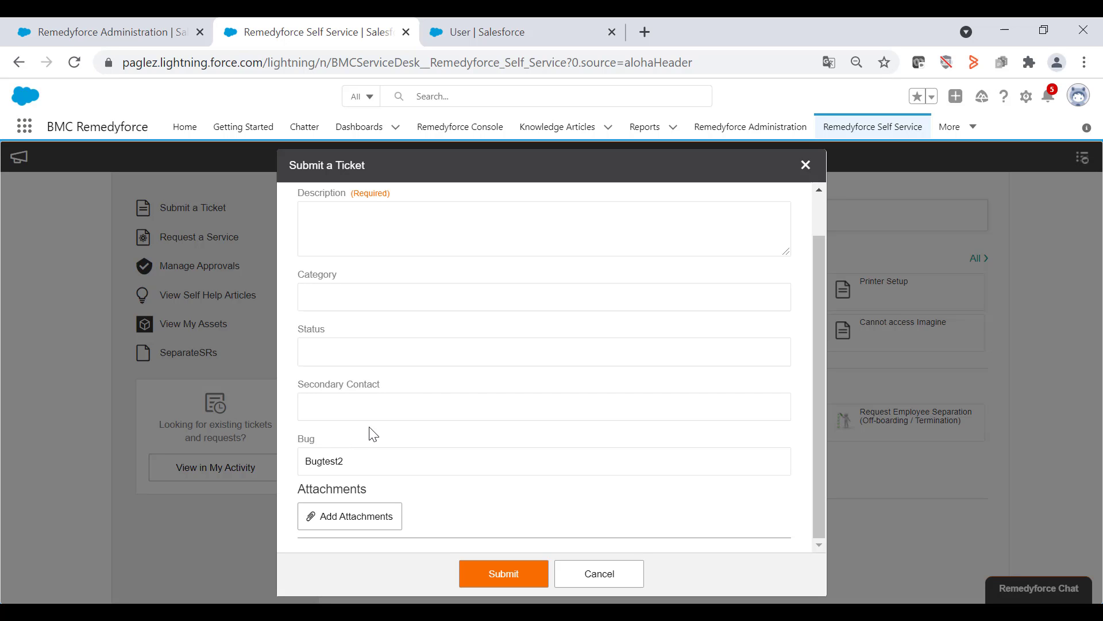
# - Navigate to the Bug object's Field Sets in Object Manager
pyautogui.click(493, 38)
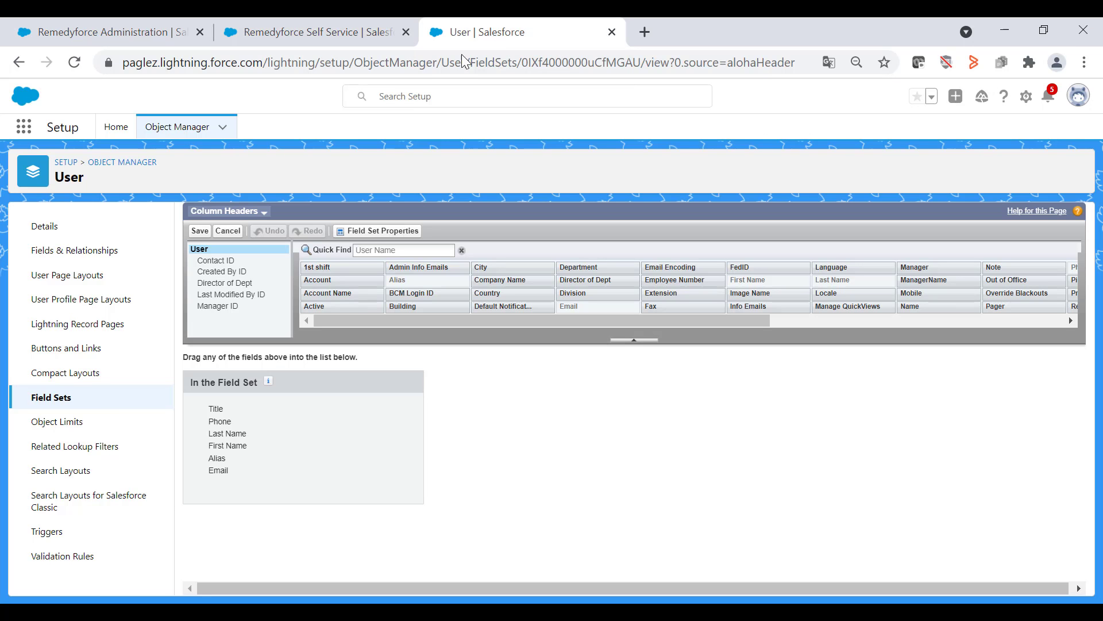
pyautogui.click(141, 164)
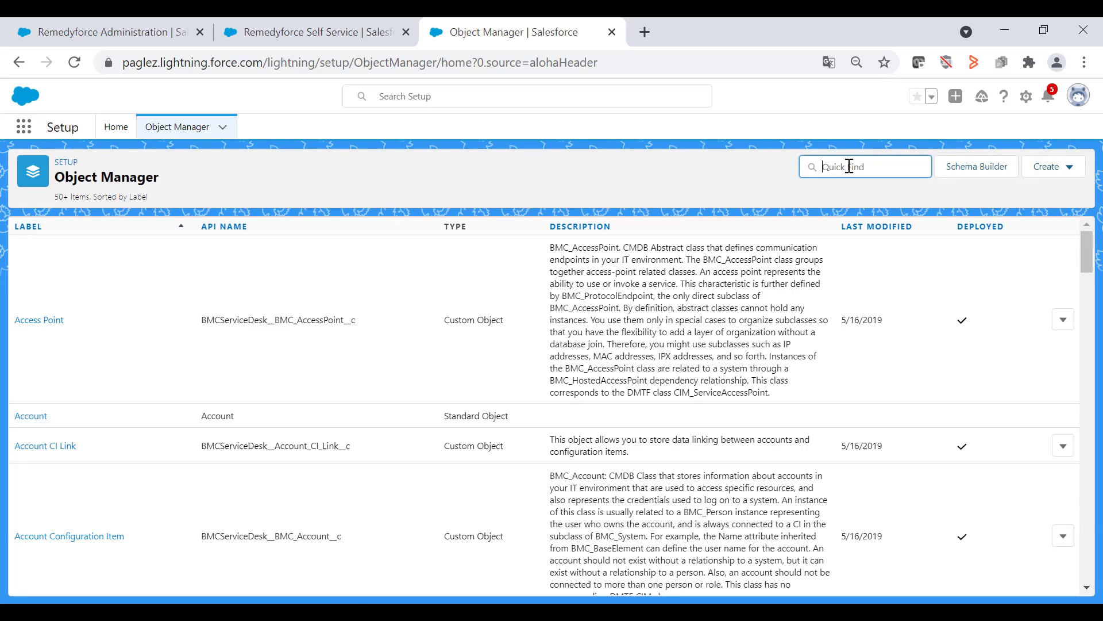
pyautogui.write('bug')
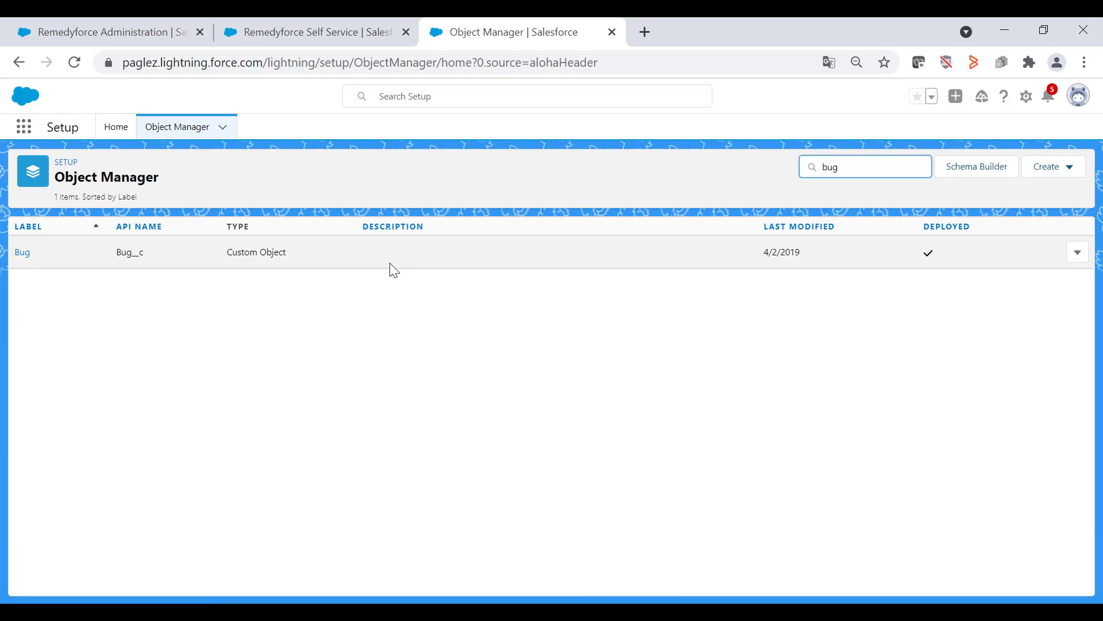
pyautogui.click(21, 252)
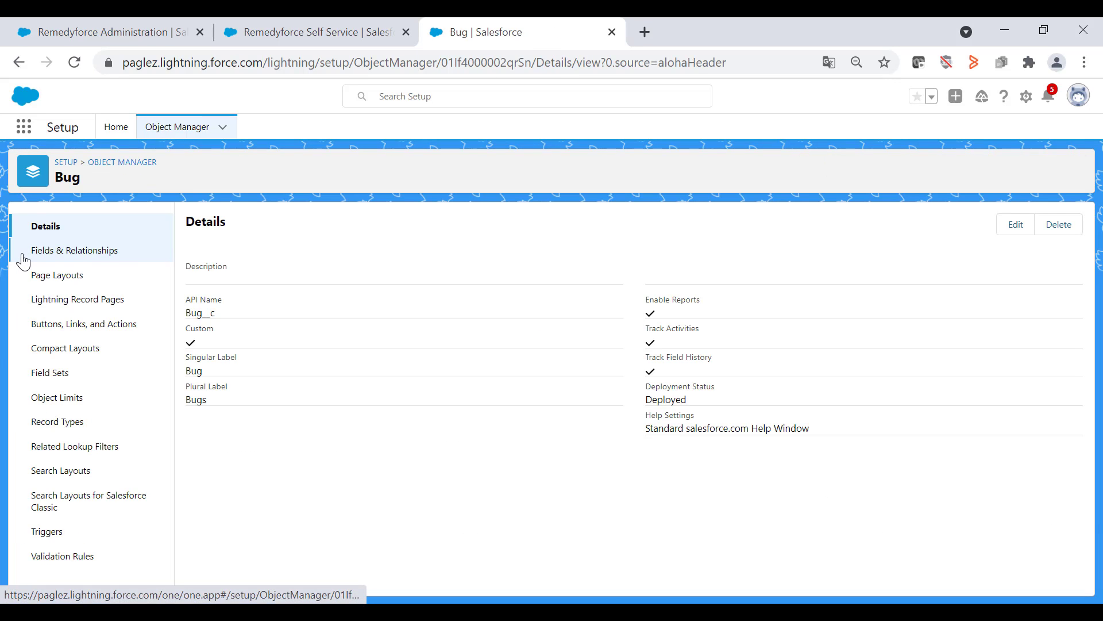
pyautogui.click(55, 374)
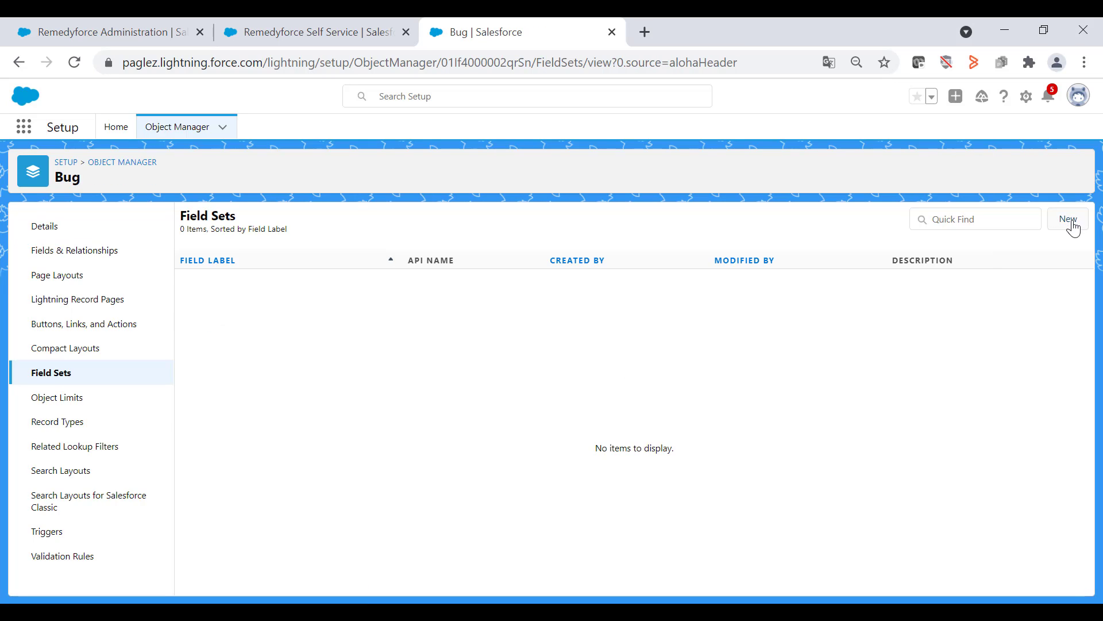
# - Create Bug field set 'Column Headers' (name LinkRecords) with CheckboxBug, FieldText, Severity, and save
pyautogui.click(1068, 219)
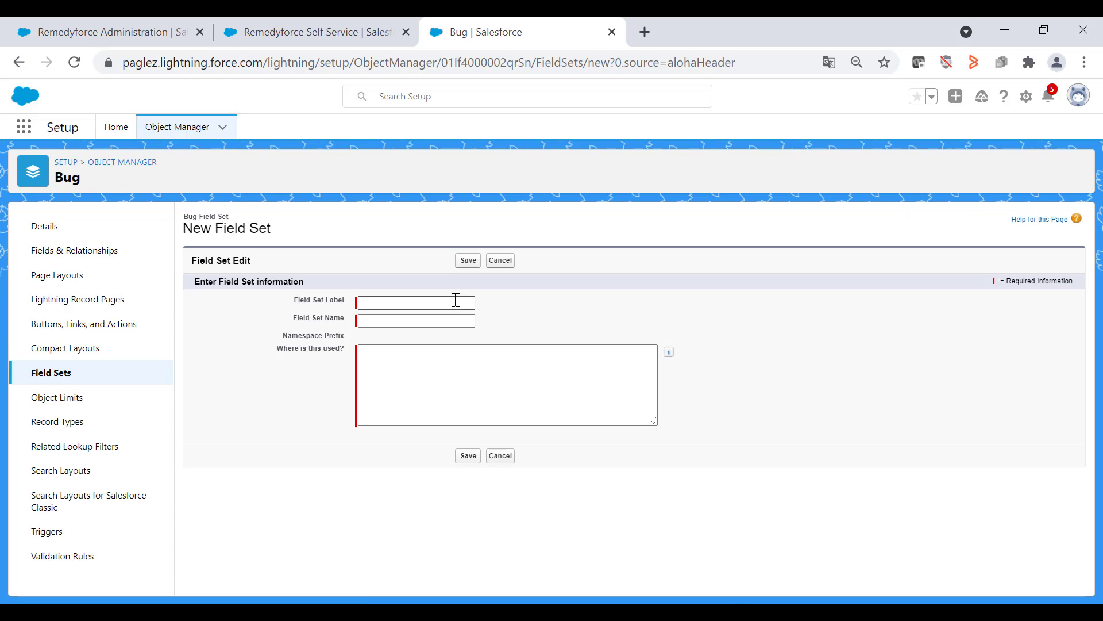
pyautogui.click(456, 299)
pyautogui.write('Column Headers')
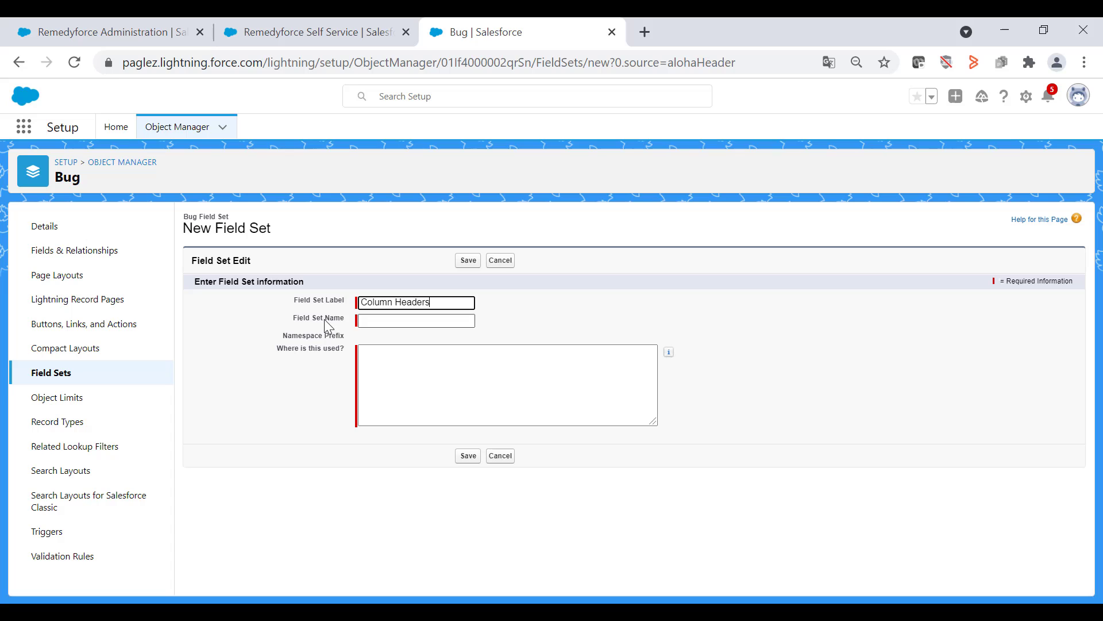
pyautogui.click(375, 319)
pyautogui.write('LinkRecords')
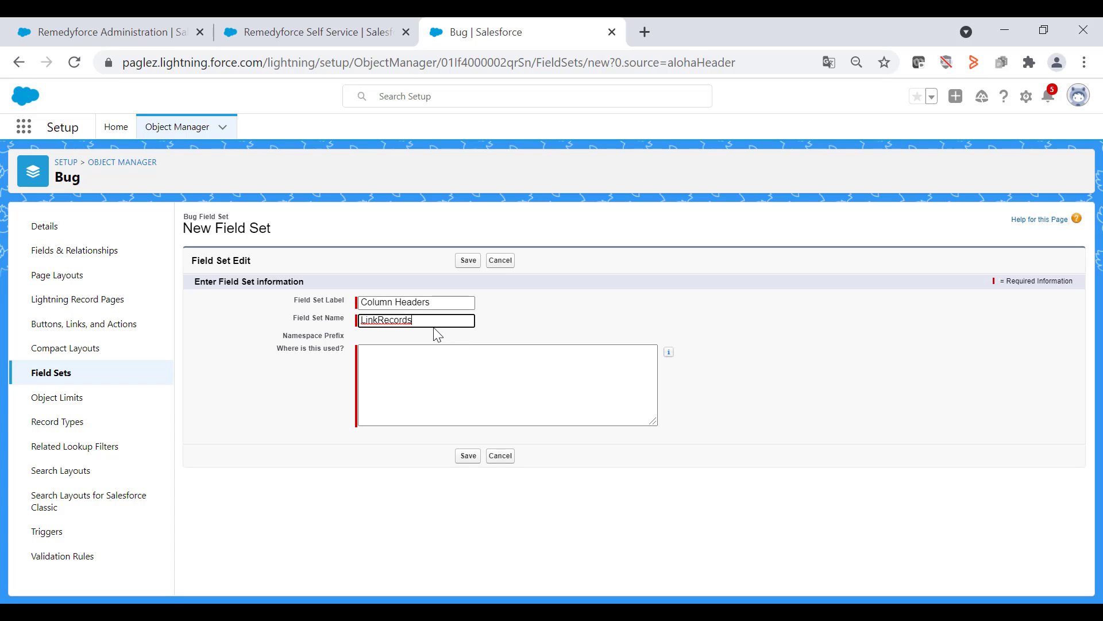
pyautogui.click(438, 370)
pyautogui.hotkey('ctrl', 'v')
pyautogui.click(470, 262)
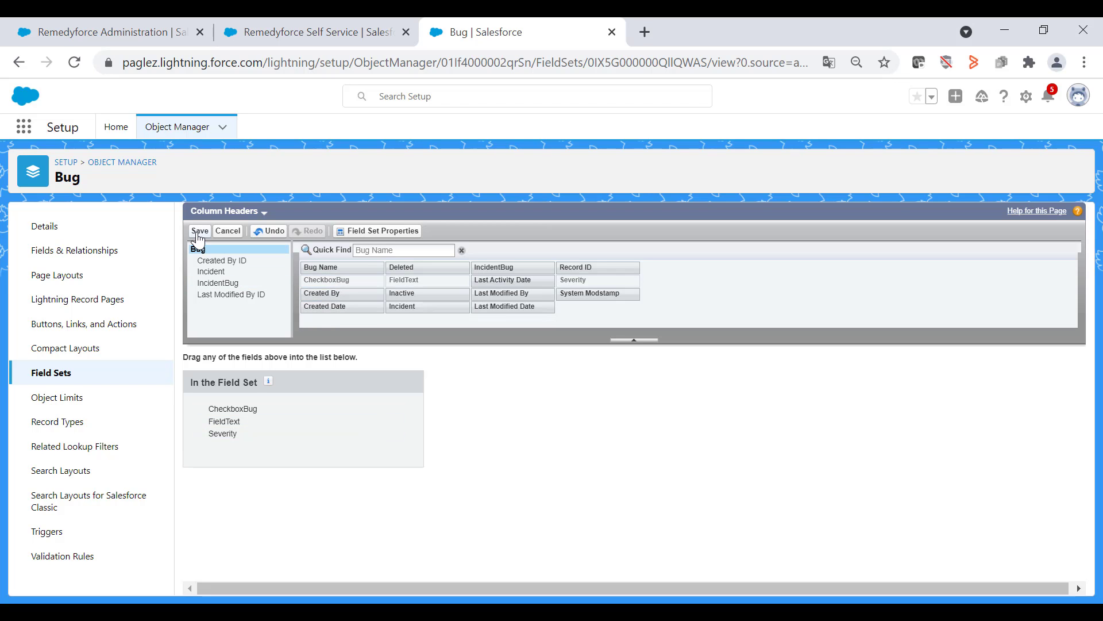
pyautogui.click(200, 232)
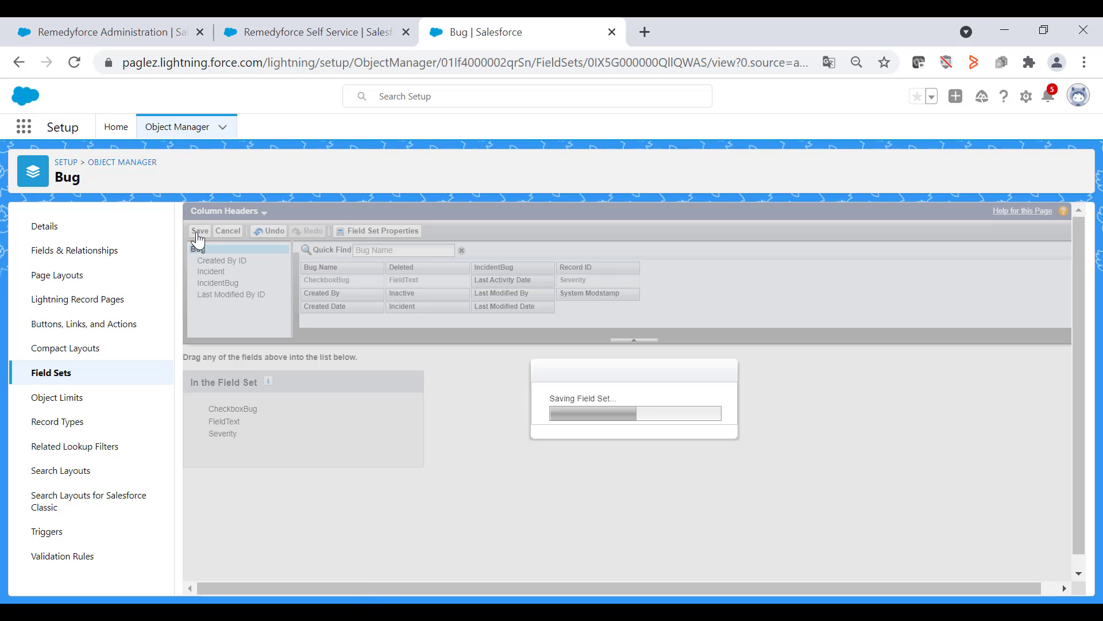
# - Reload Self Service, open a new ticket, and expand Bugtest2 in the Bug lookup
pyautogui.click(296, 33)
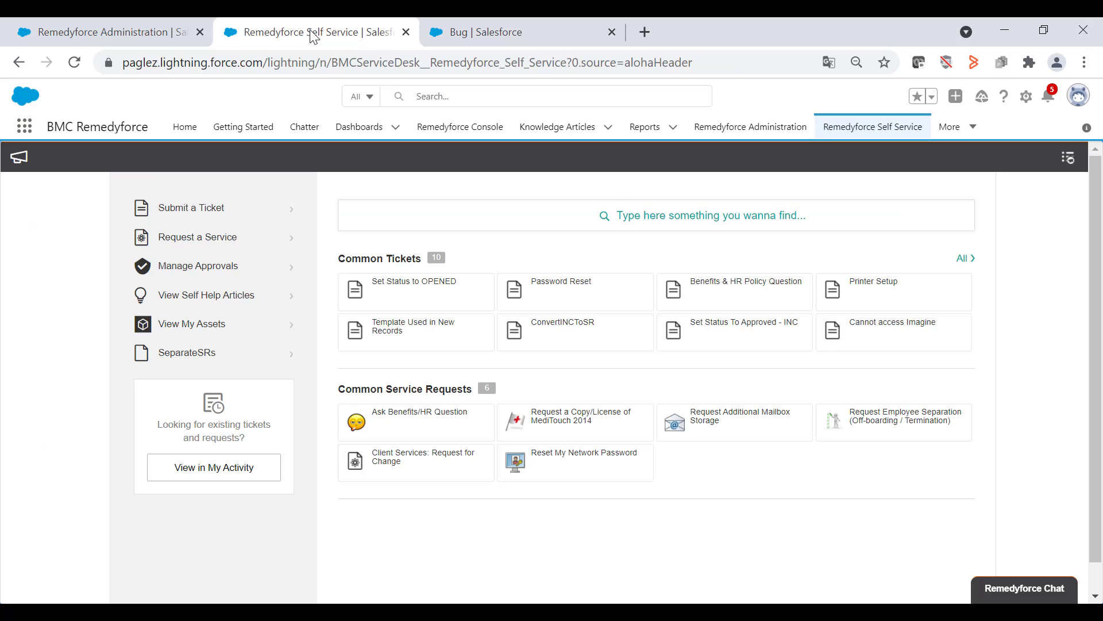
pyautogui.click(74, 63)
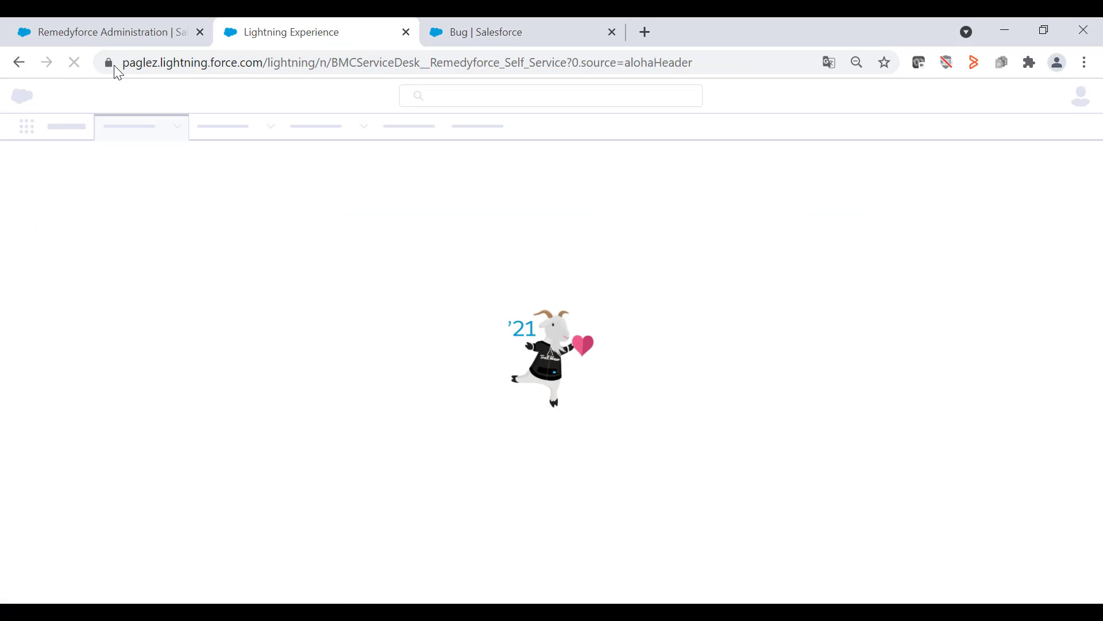
pyautogui.click(178, 218)
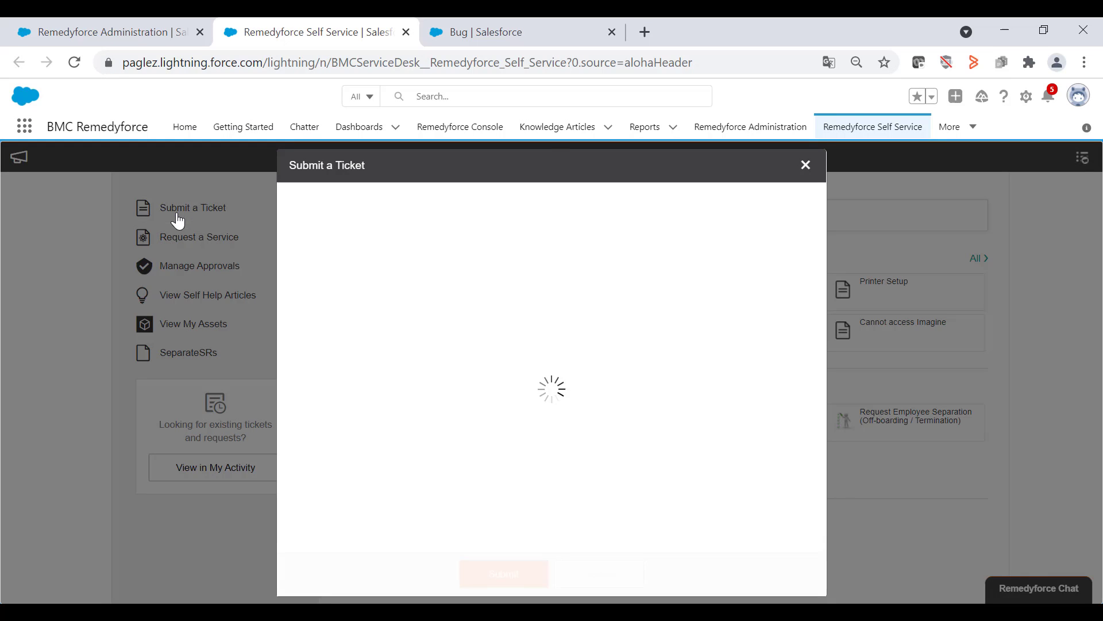
pyautogui.scroll(-2, 816, 280)
pyautogui.click(412, 456)
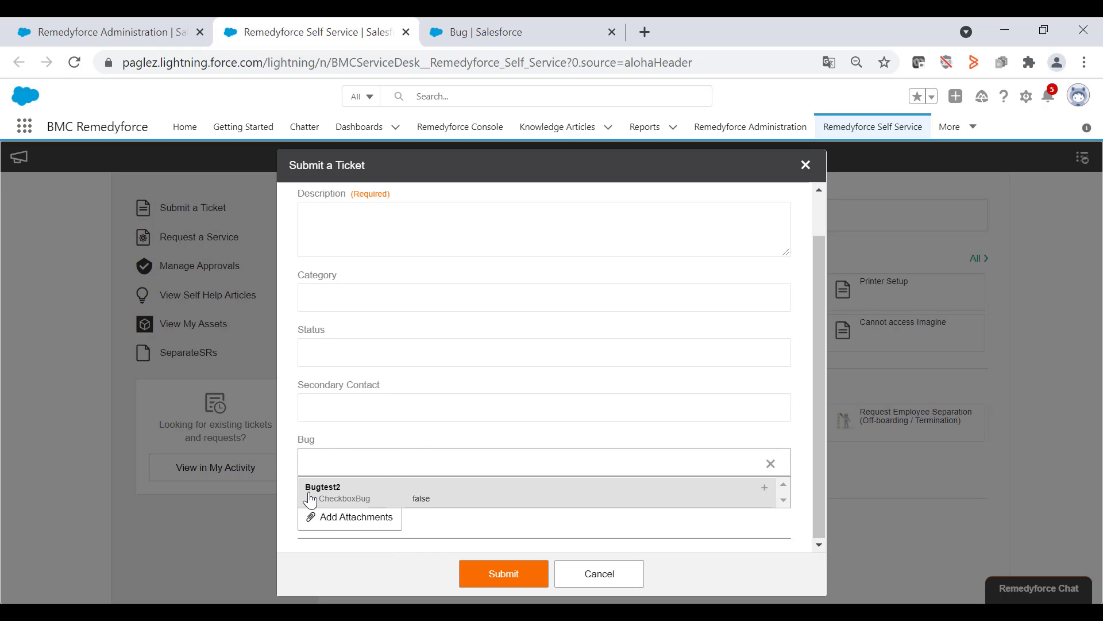
pyautogui.moveTo(313, 495)
pyautogui.mouseDown()
pyautogui.moveTo(297, 497)
pyautogui.moveTo(322, 491)
pyautogui.mouseUp()
pyautogui.click(766, 490)
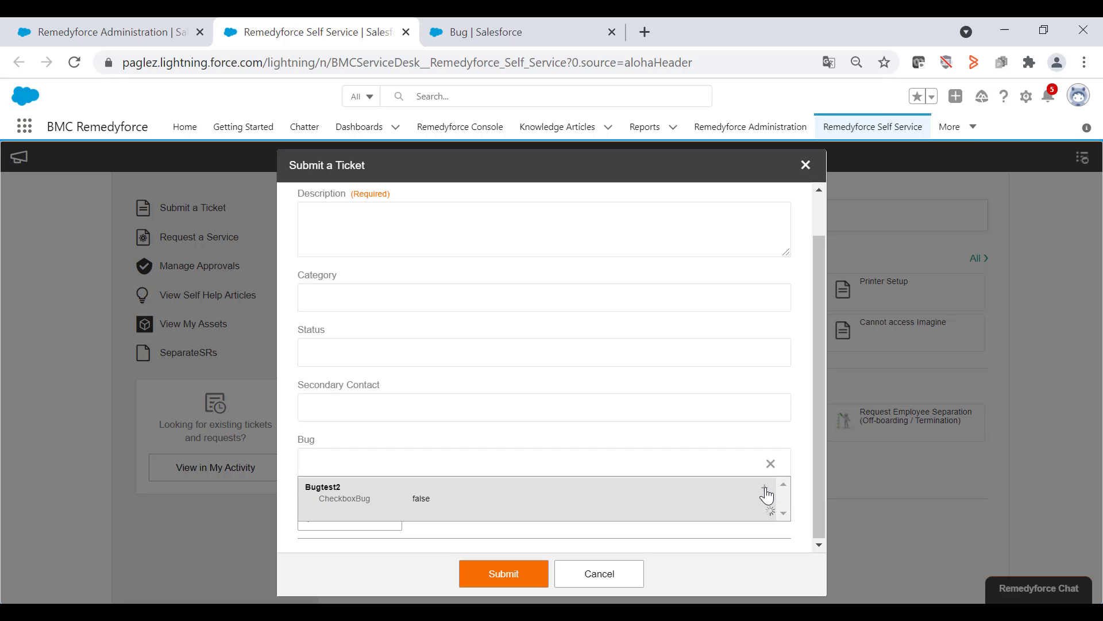